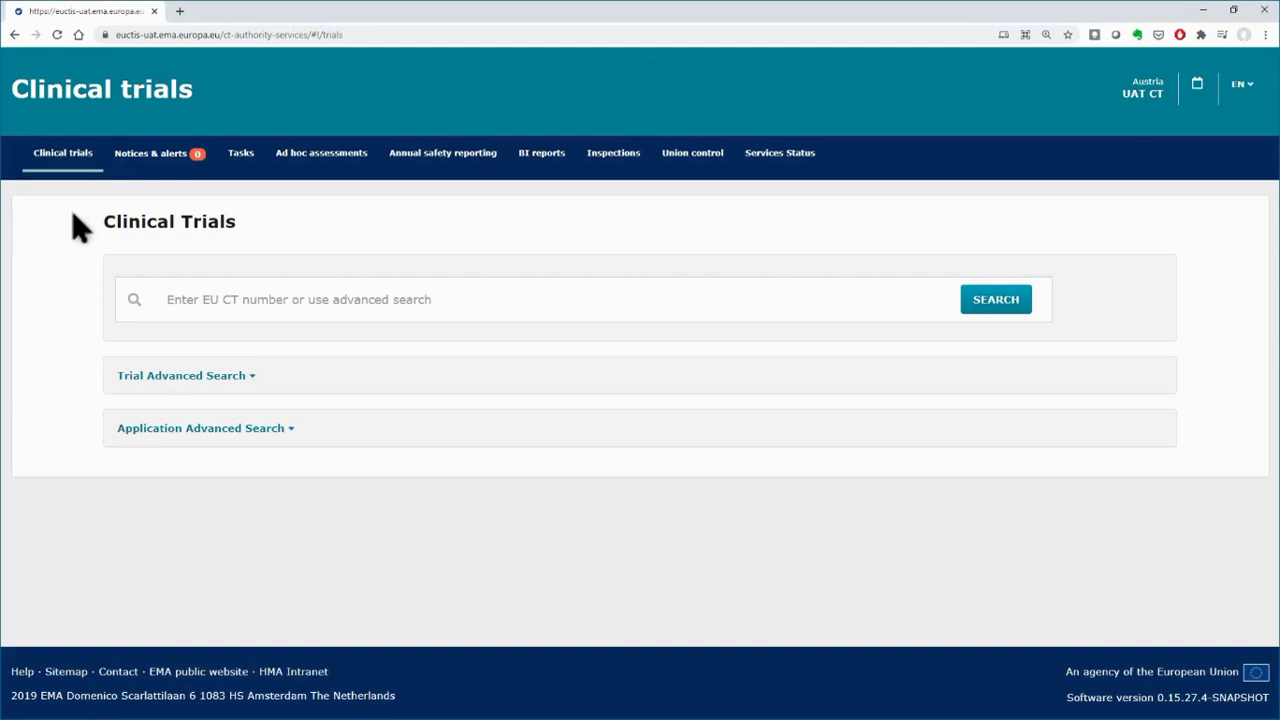
Open the task list and look through the group's pending tasks
click(240, 168)
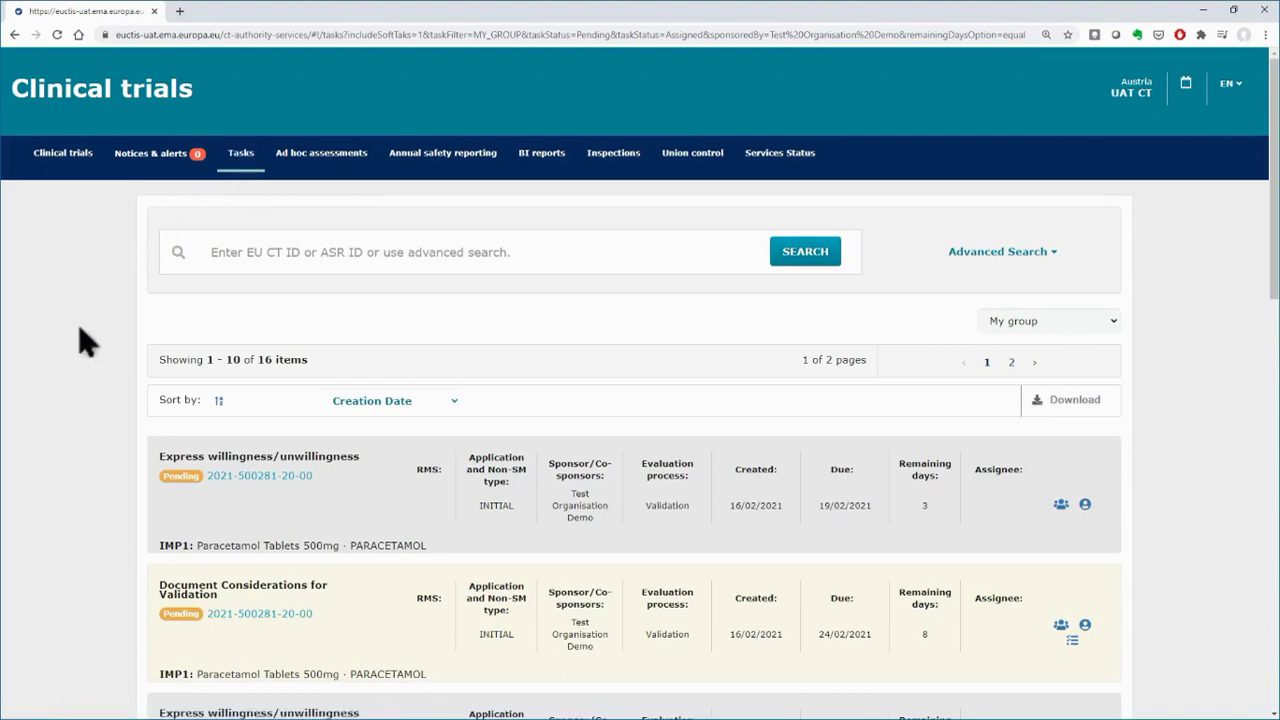
scroll(84, 342, down, 5)
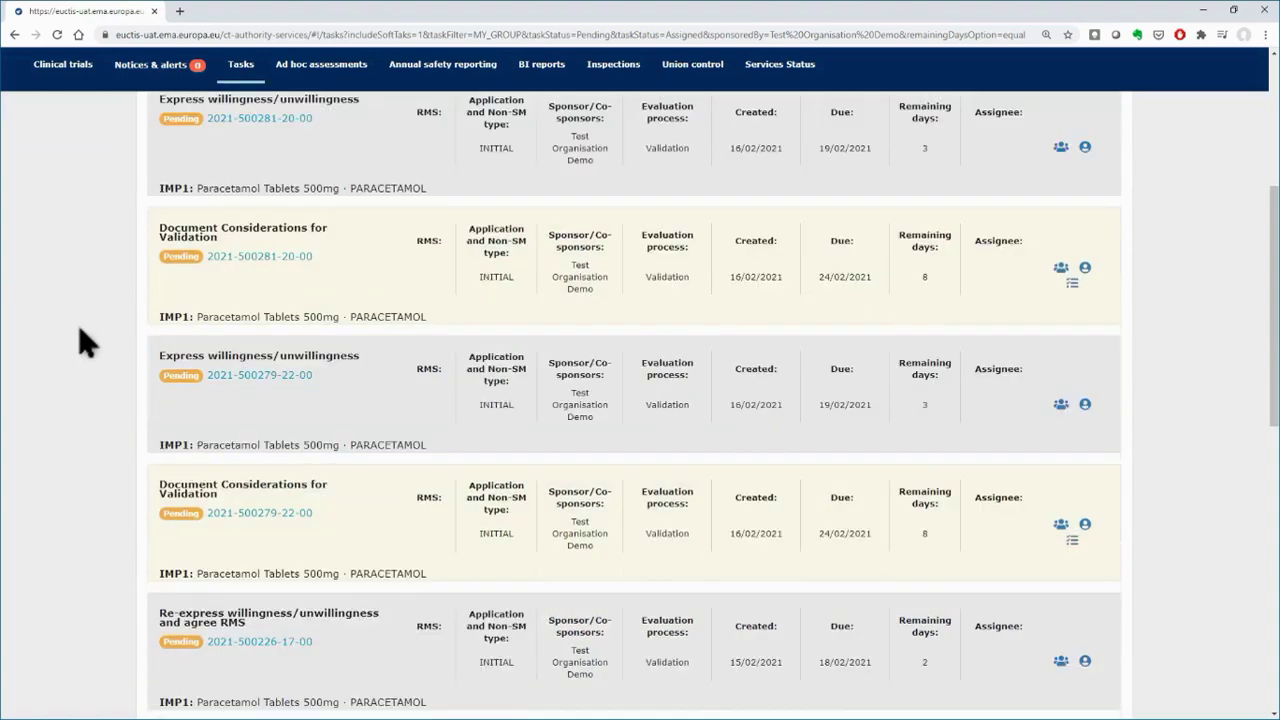
scroll(84, 342, down, 1)
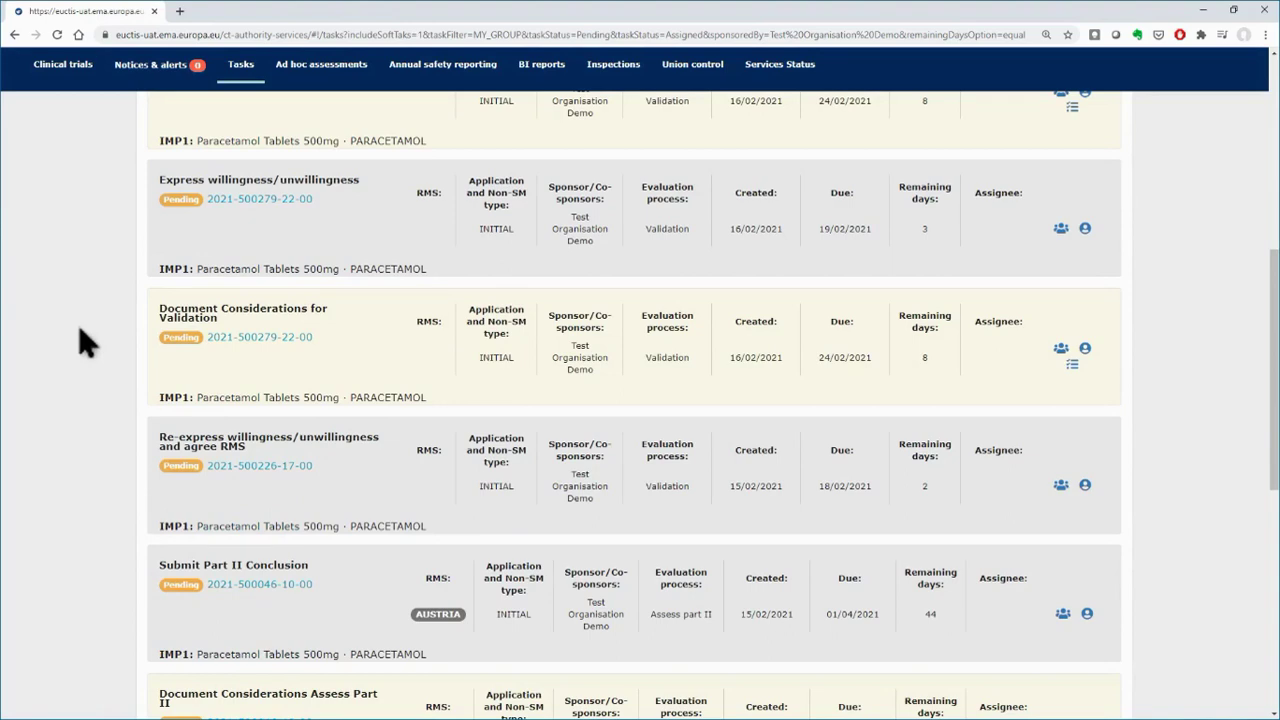
scroll(80, 331, up, 4)
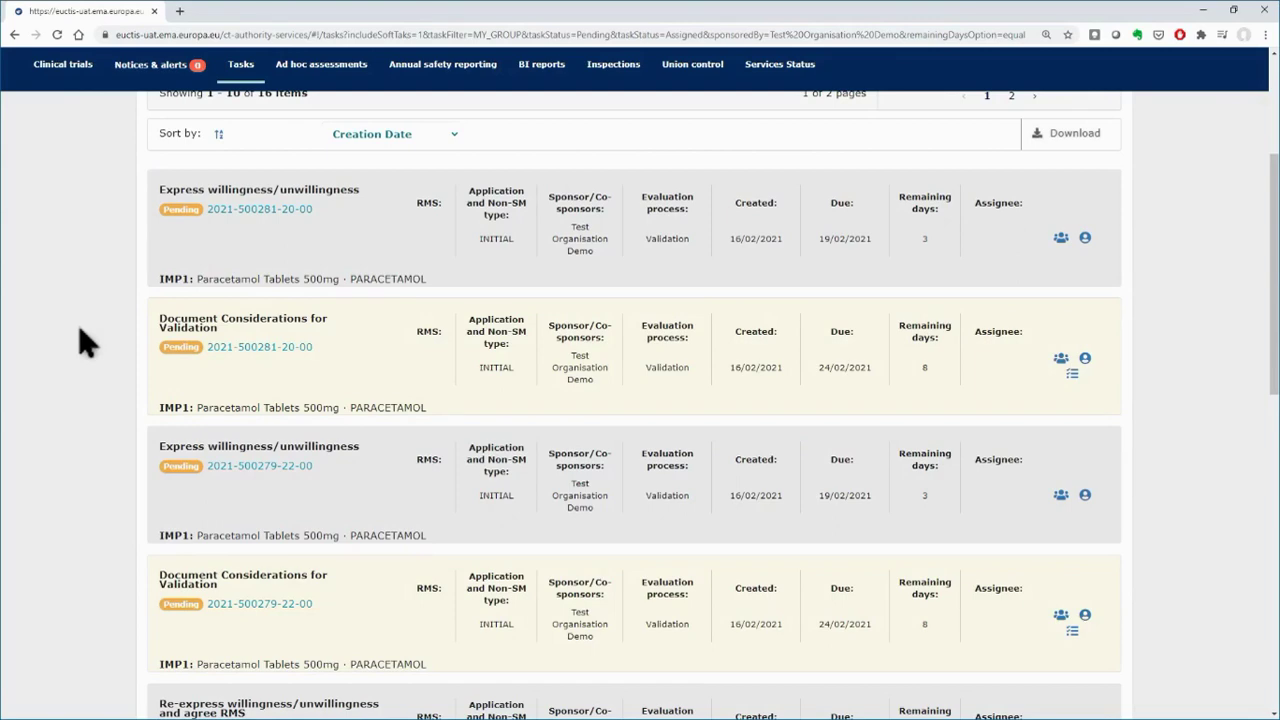
scroll(80, 338, up, 3)
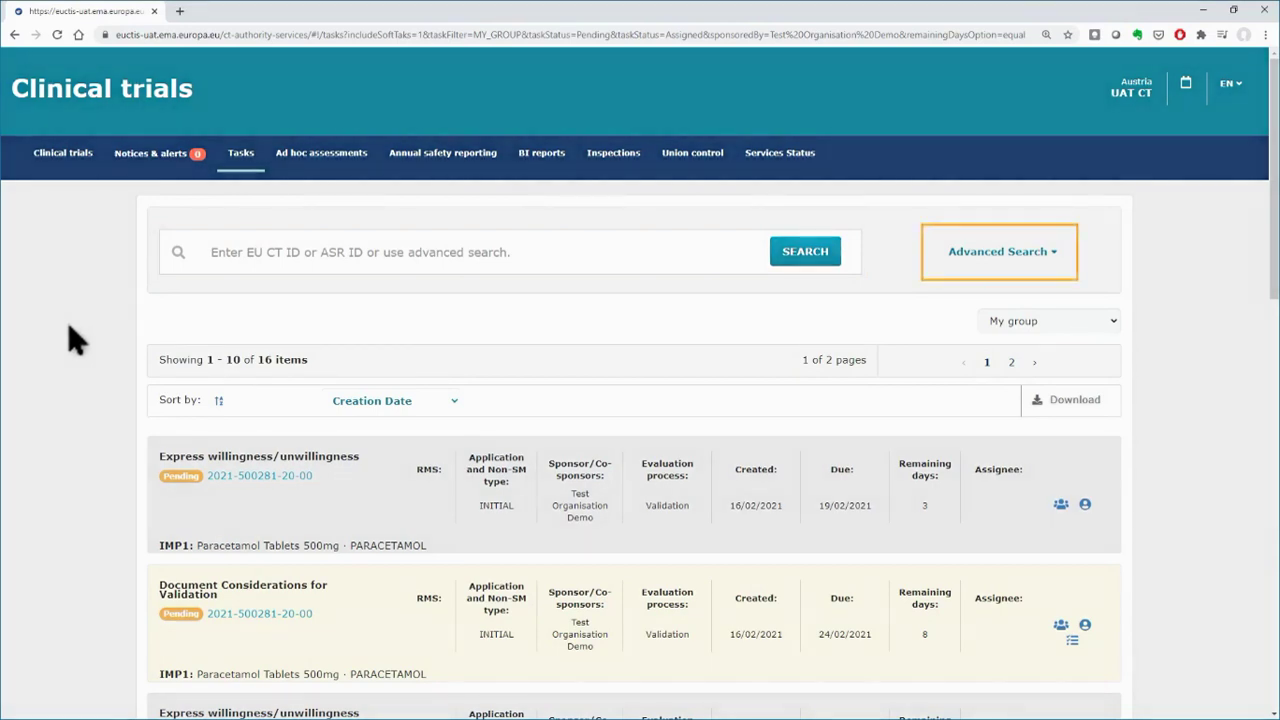
Run an advanced task search for sponsor Test Organisation Demo with due dates up to 28/02/2021
click(1063, 266)
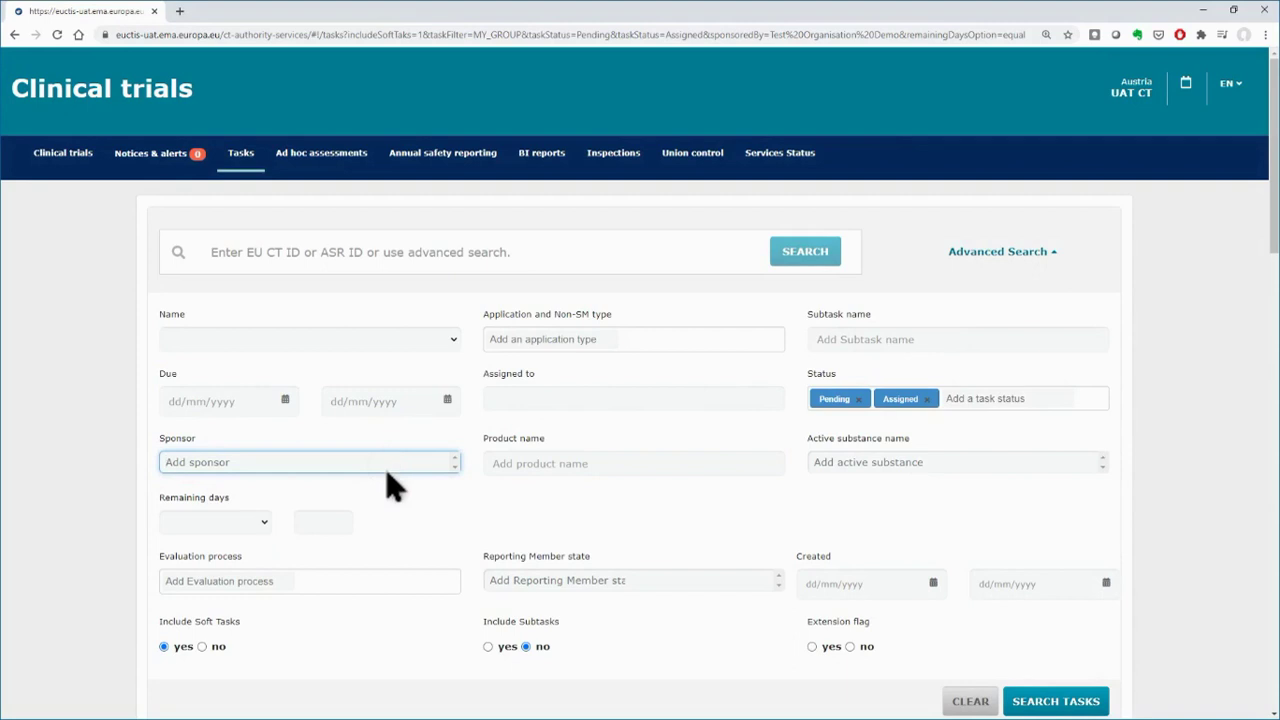
text(test)
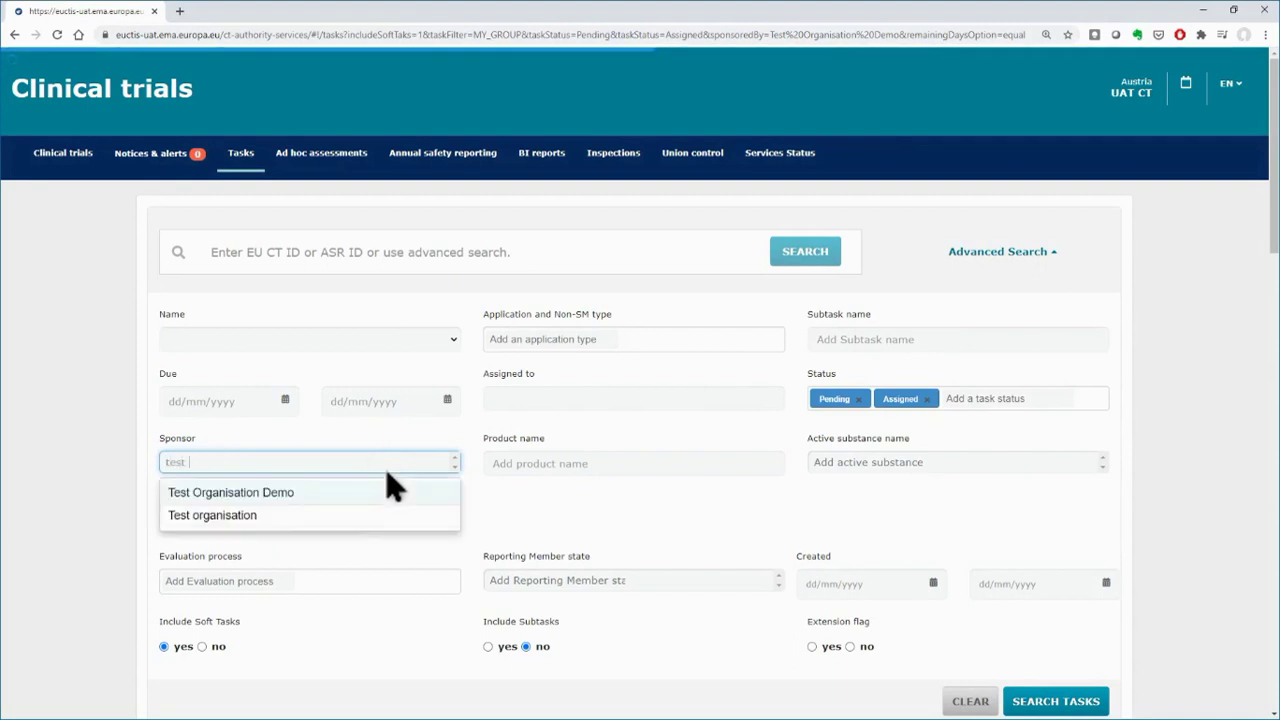
click(321, 494)
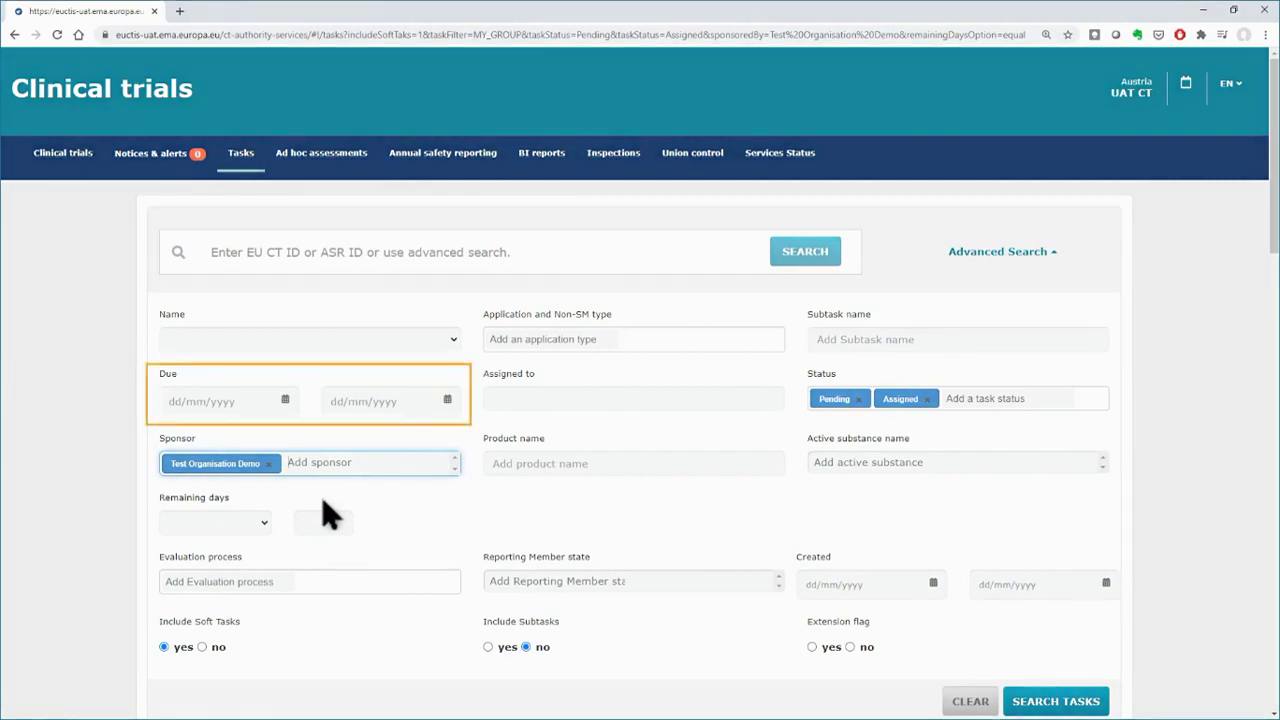
click(408, 402)
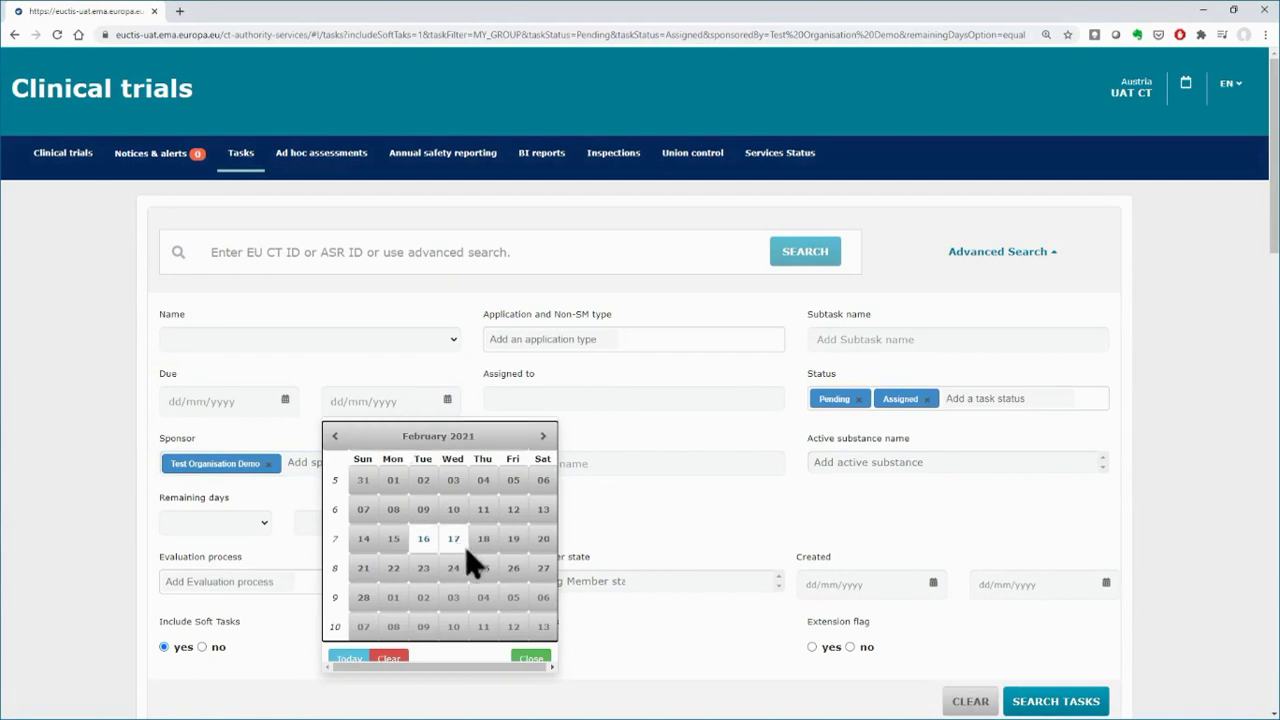
click(368, 596)
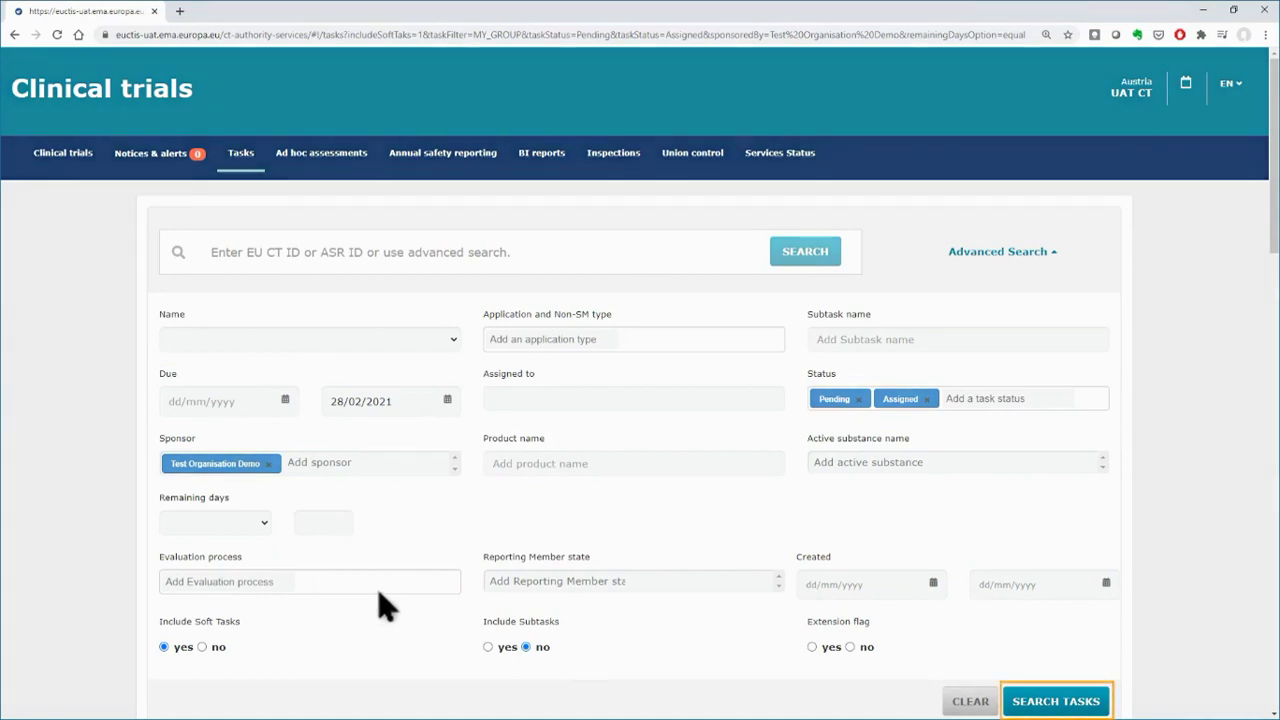
click(1020, 701)
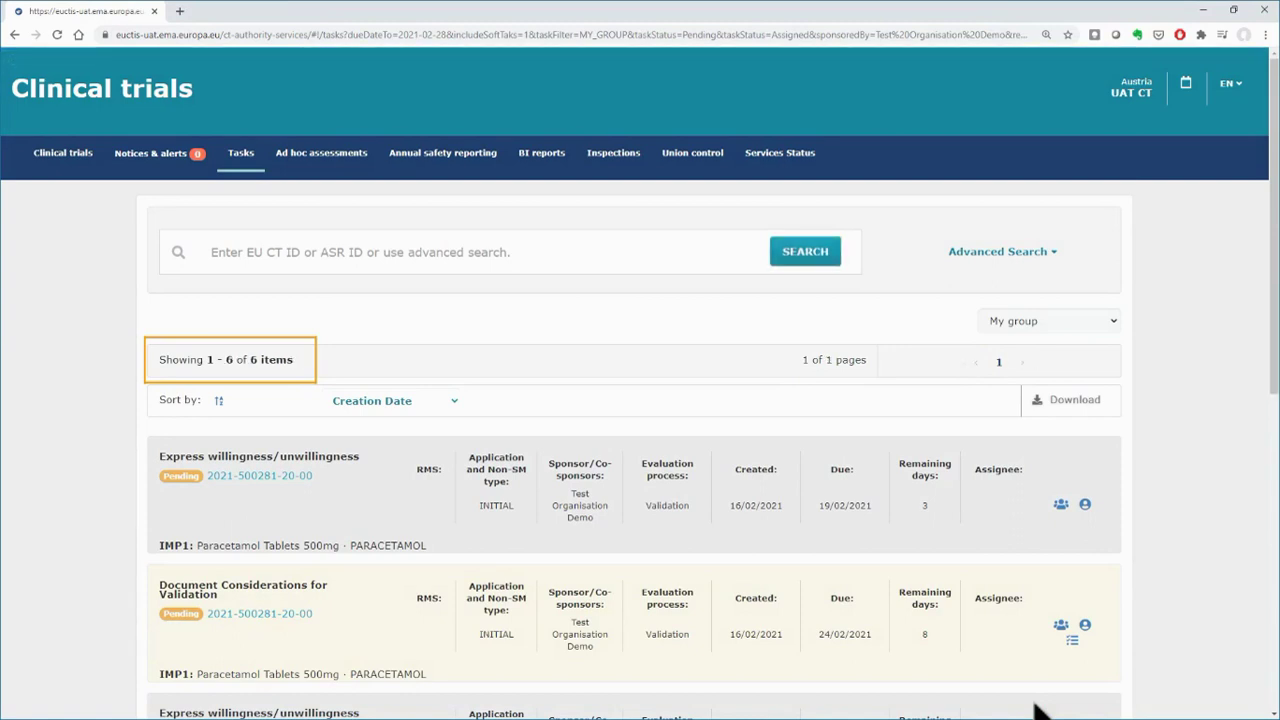
scroll(1040, 710, down, 3)
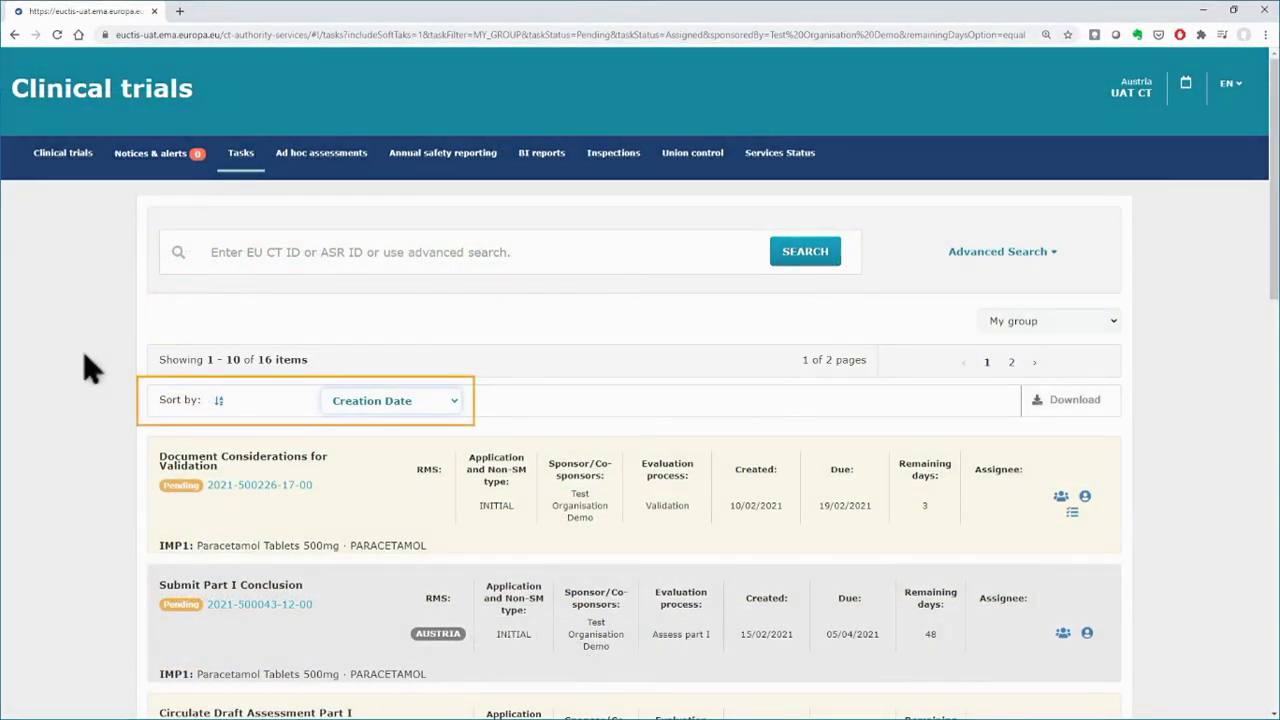
Sort the task list by Due Date and switch the group filter to My task
click(455, 401)
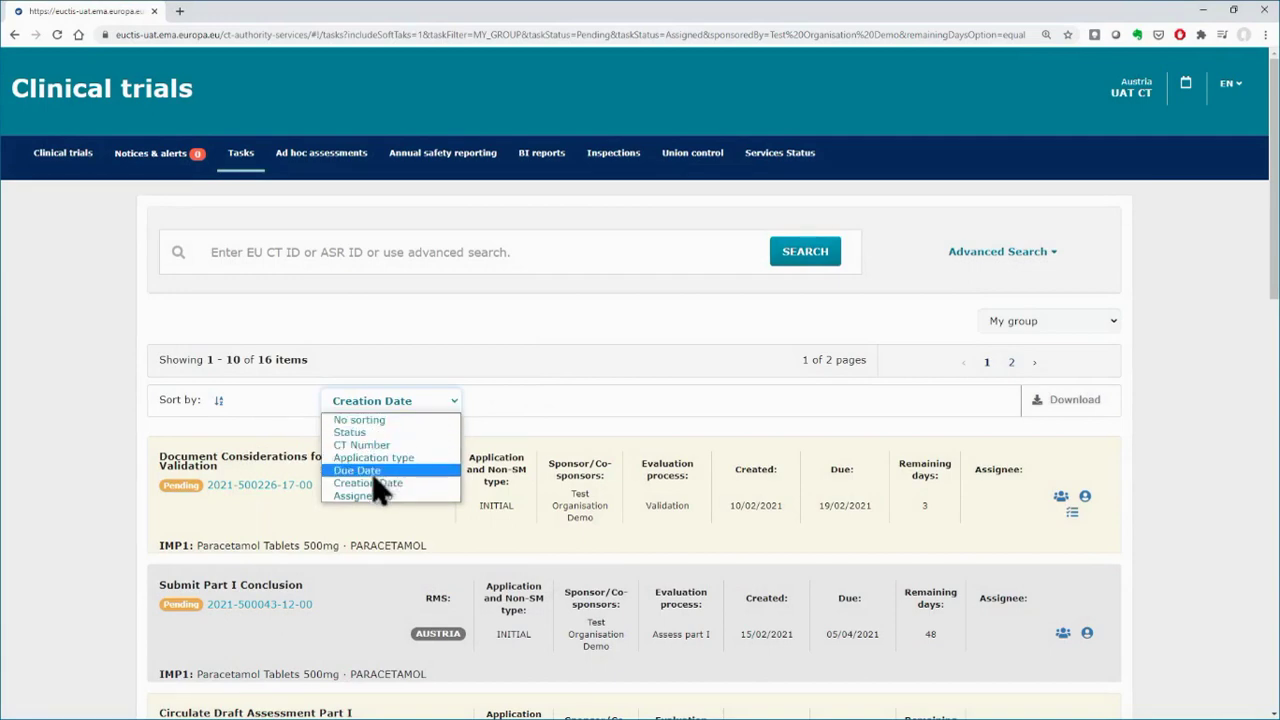
click(373, 476)
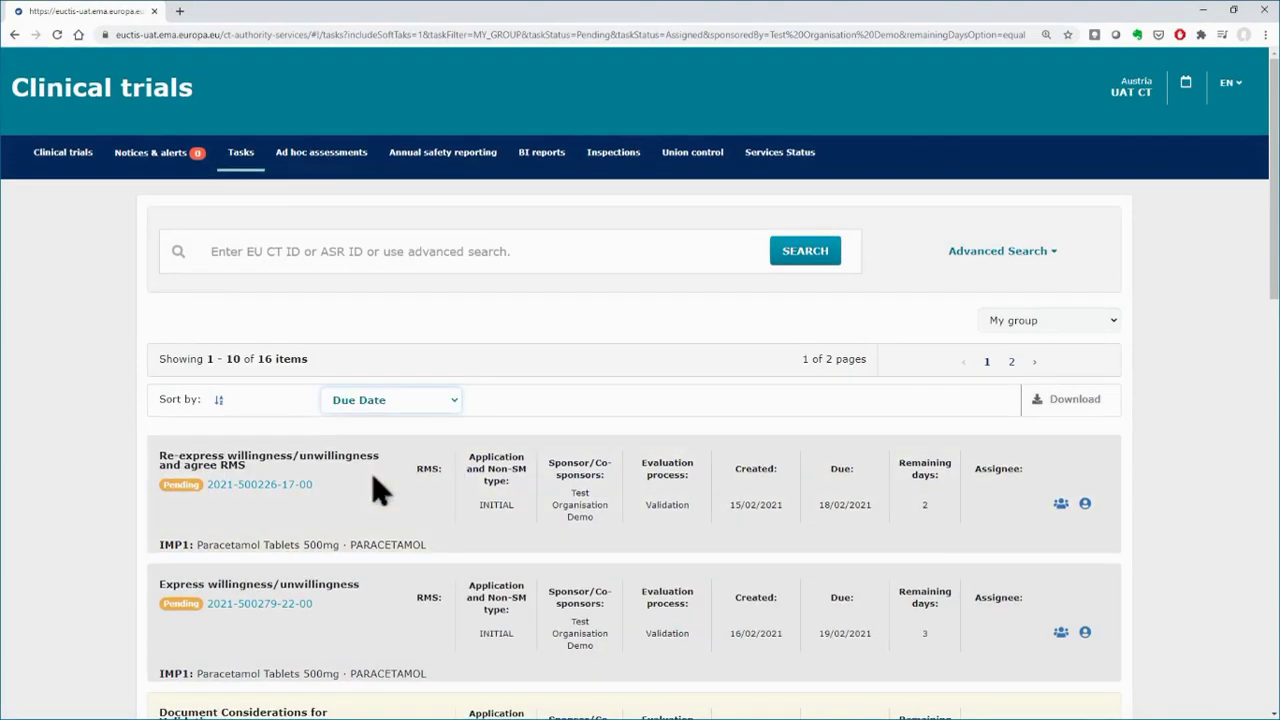
scroll(378, 490, down, 3)
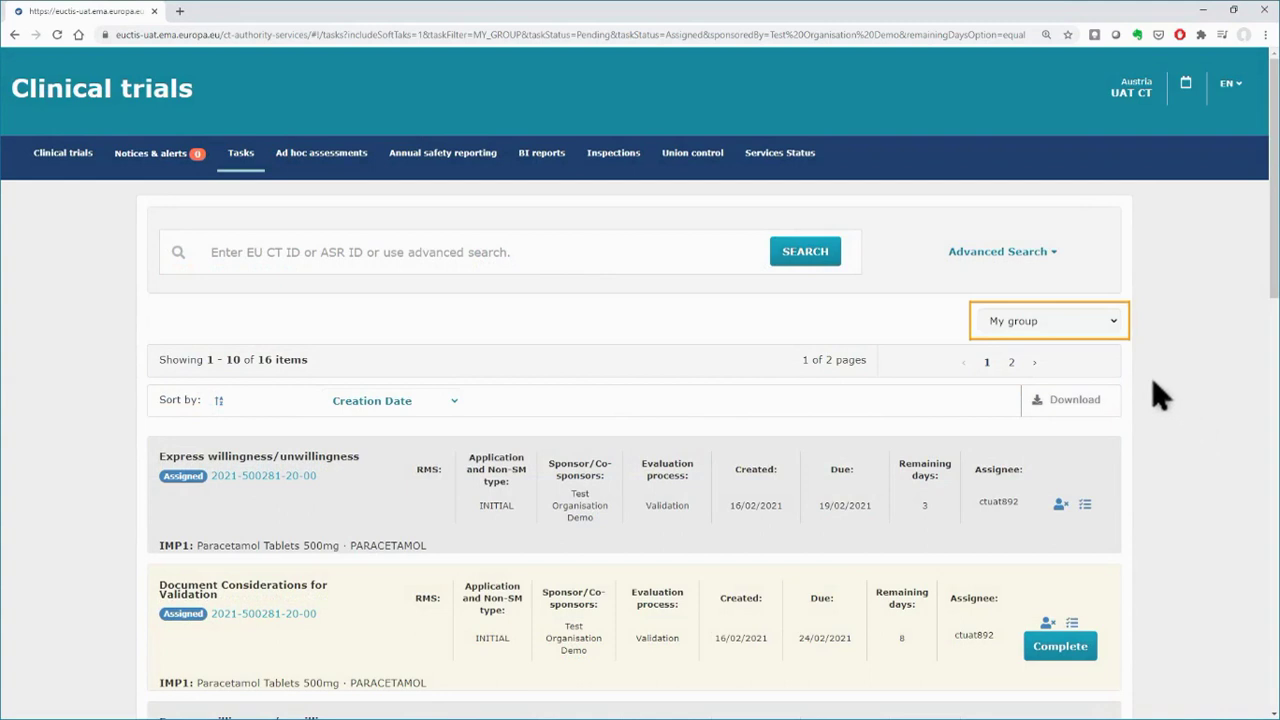
click(1120, 333)
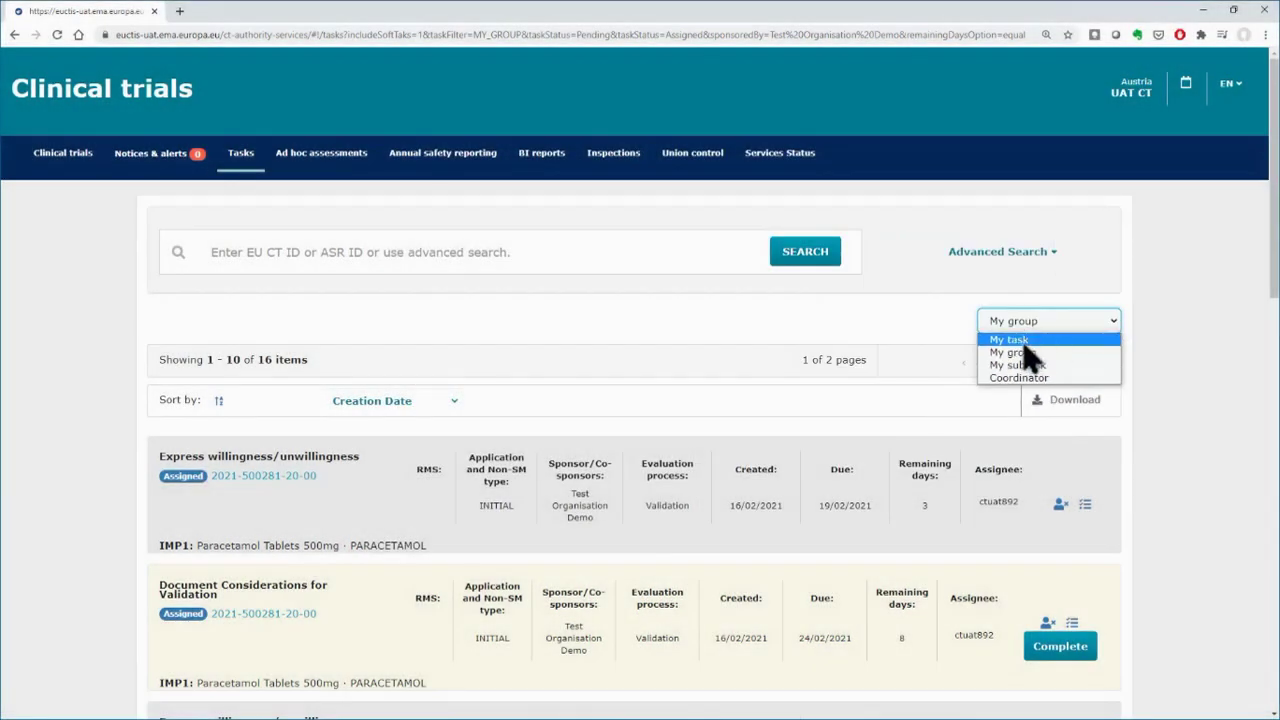
click(1012, 339)
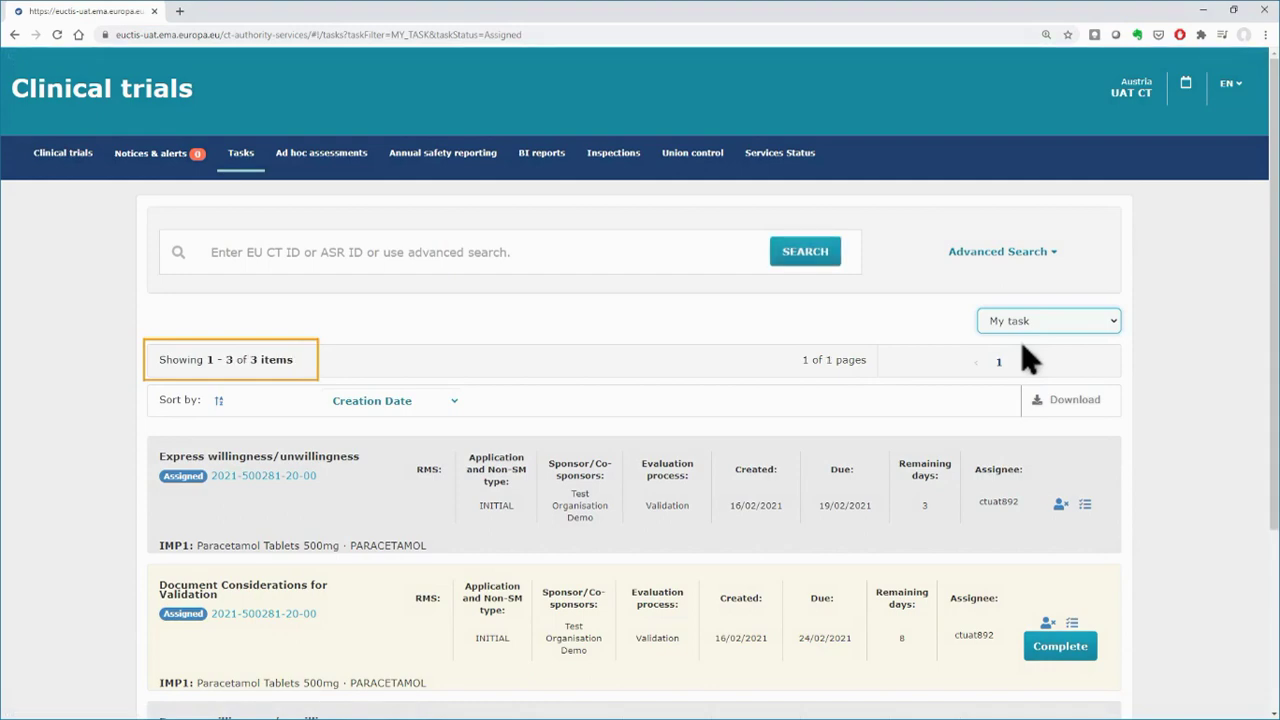
scroll(1030, 355, down, 2)
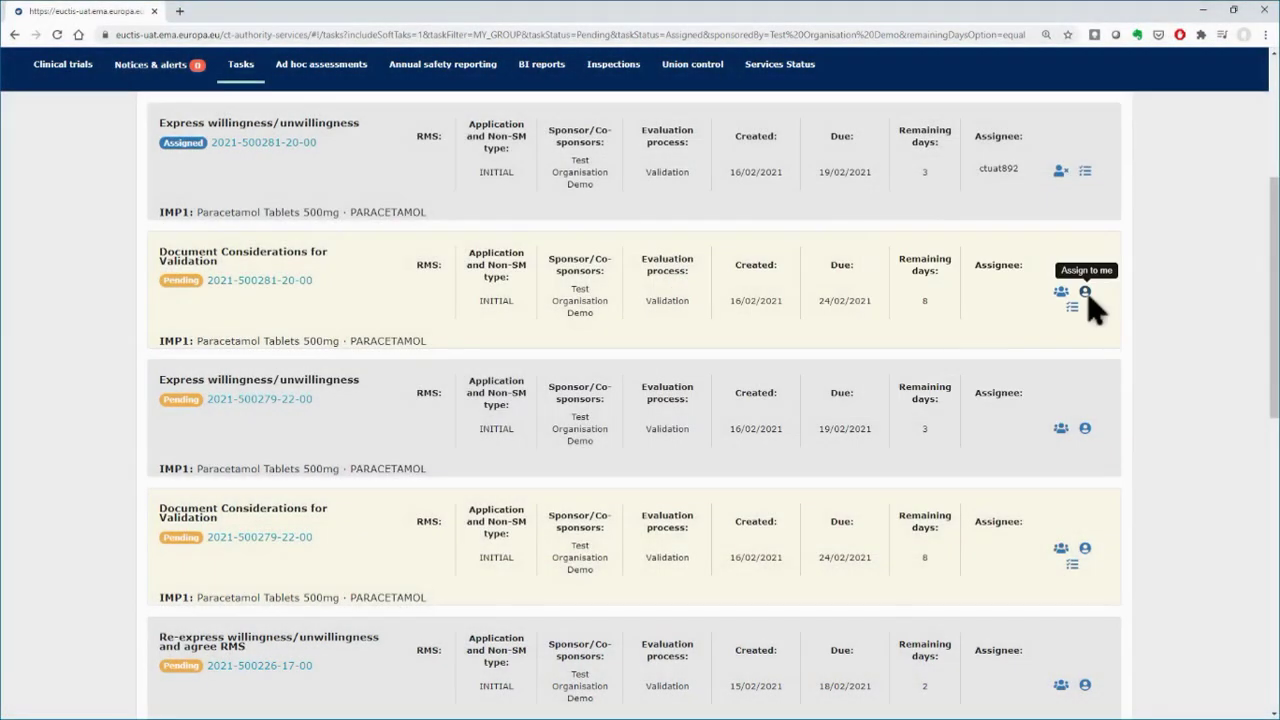
click(1086, 293)
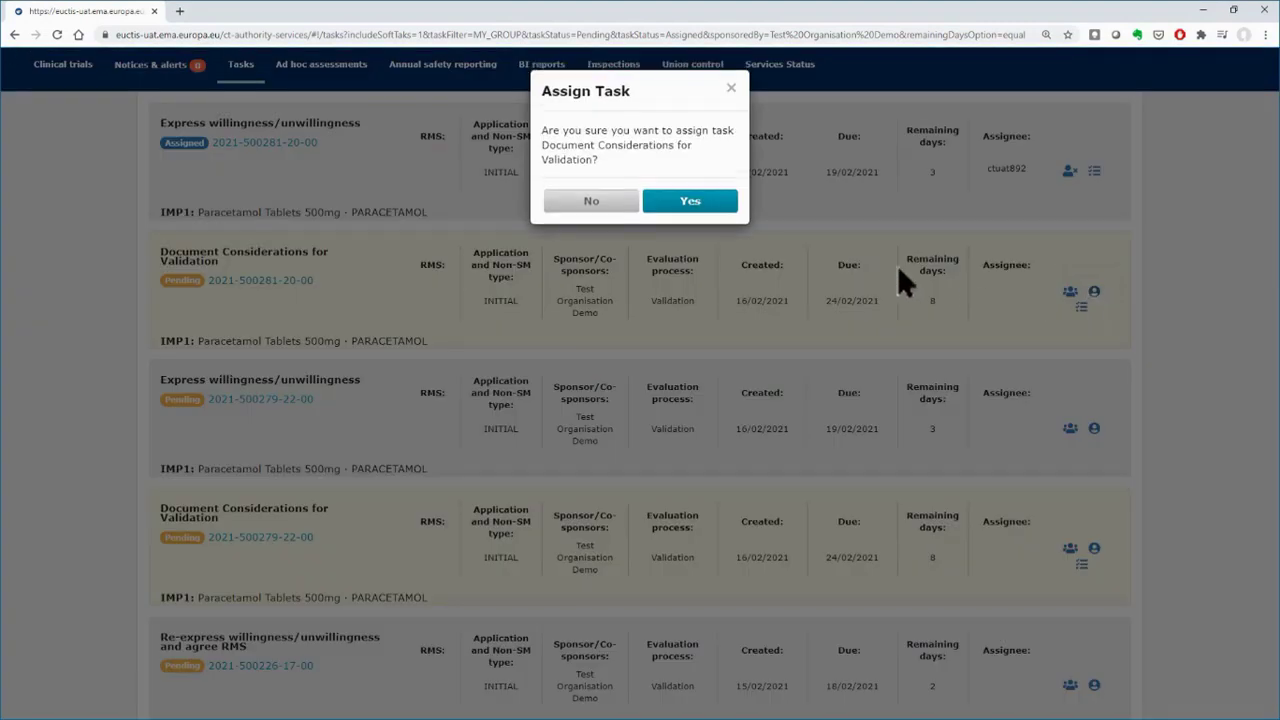
click(703, 204)
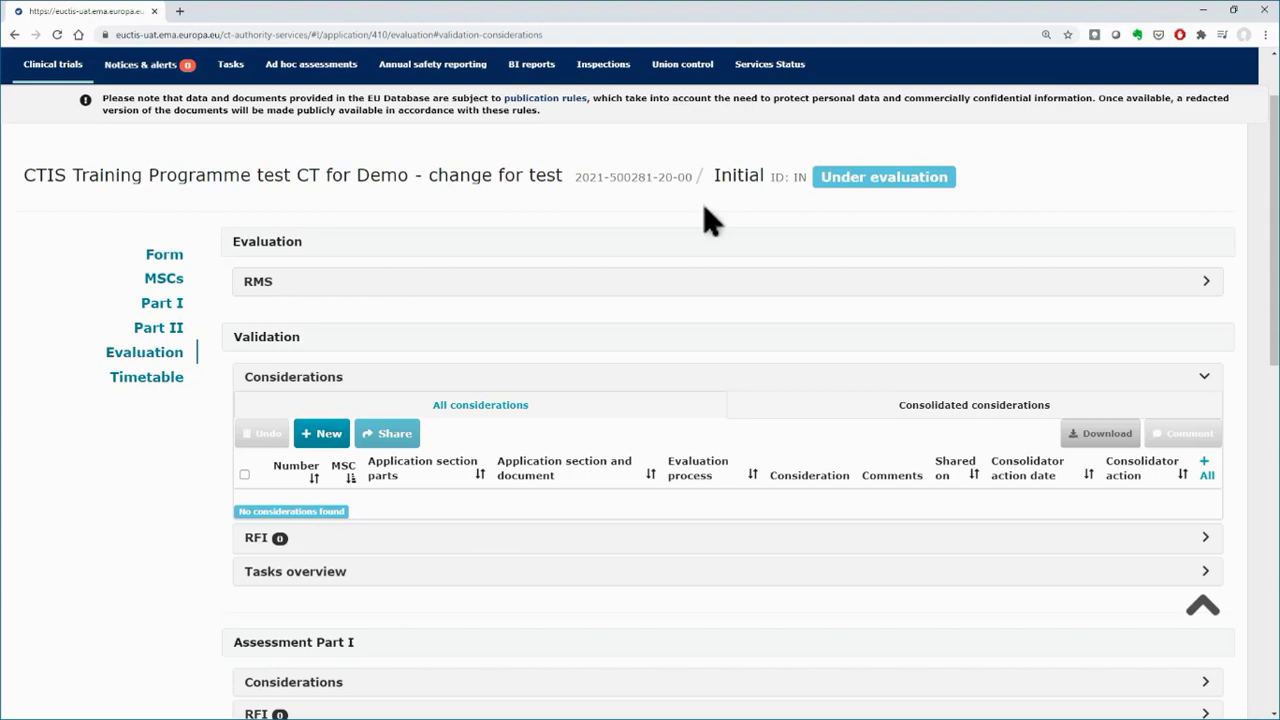
click(246, 72)
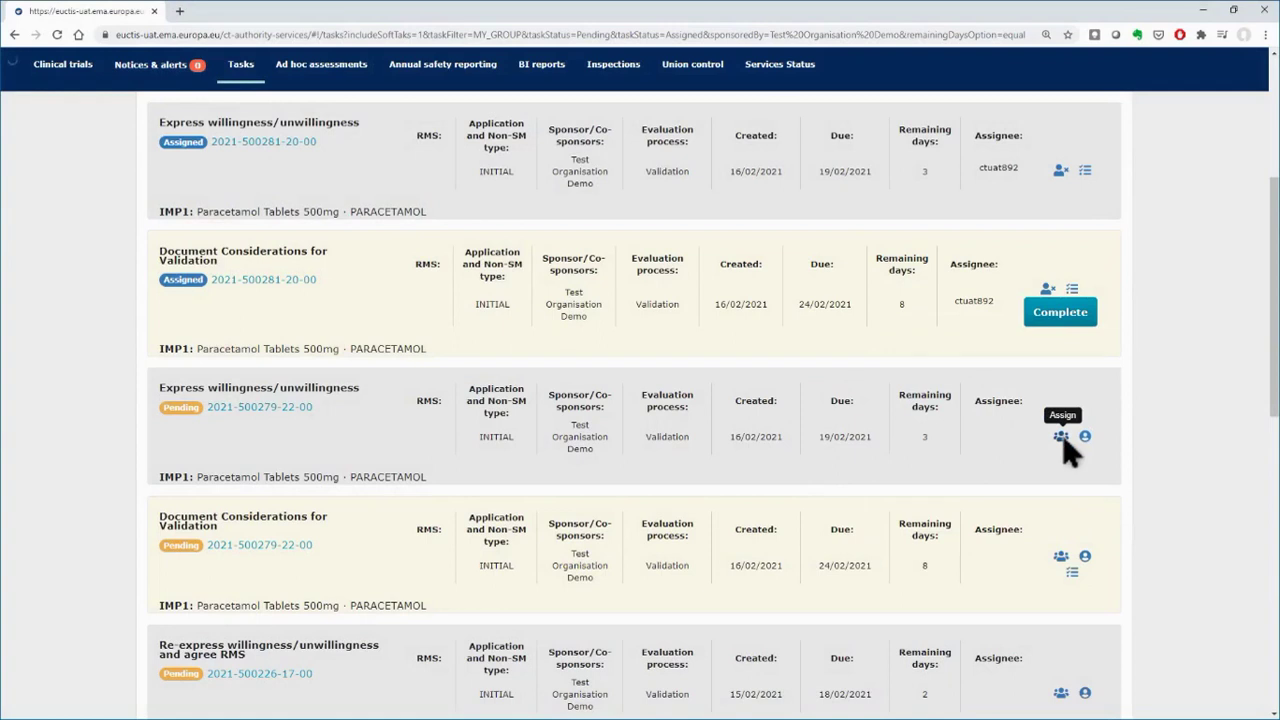
click(1061, 437)
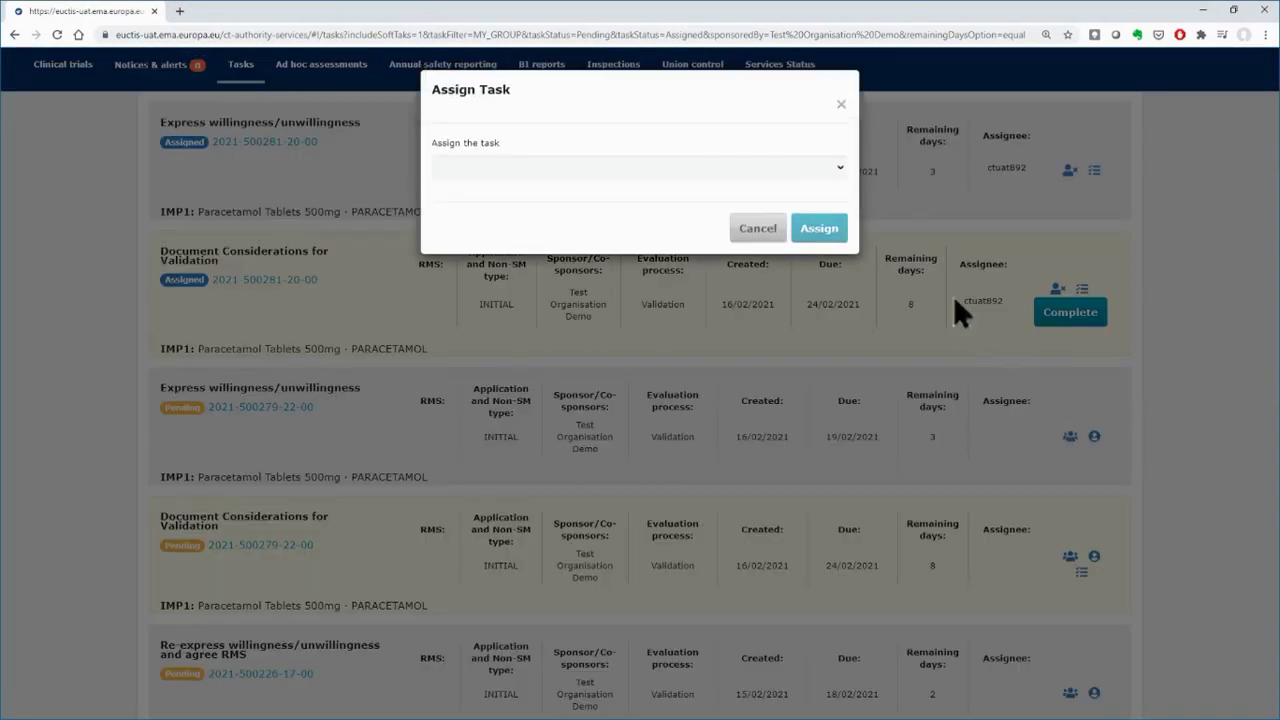
click(838, 170)
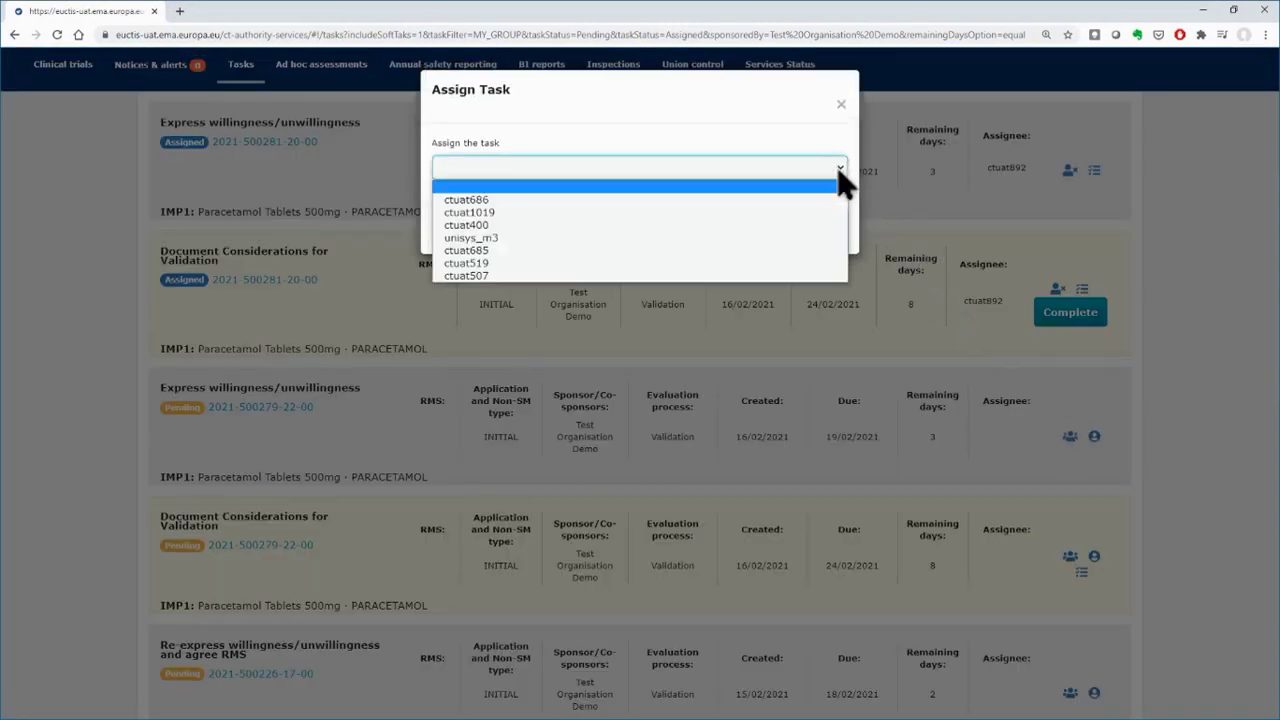
click(751, 238)
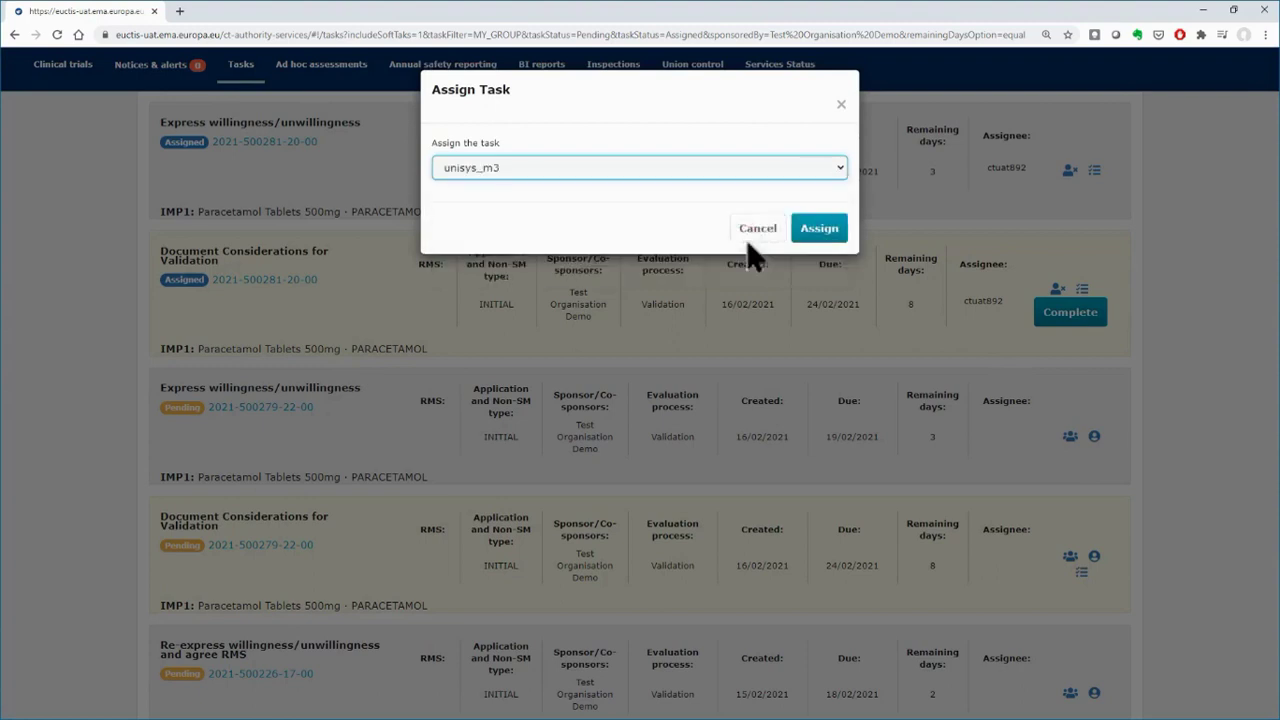
click(826, 232)
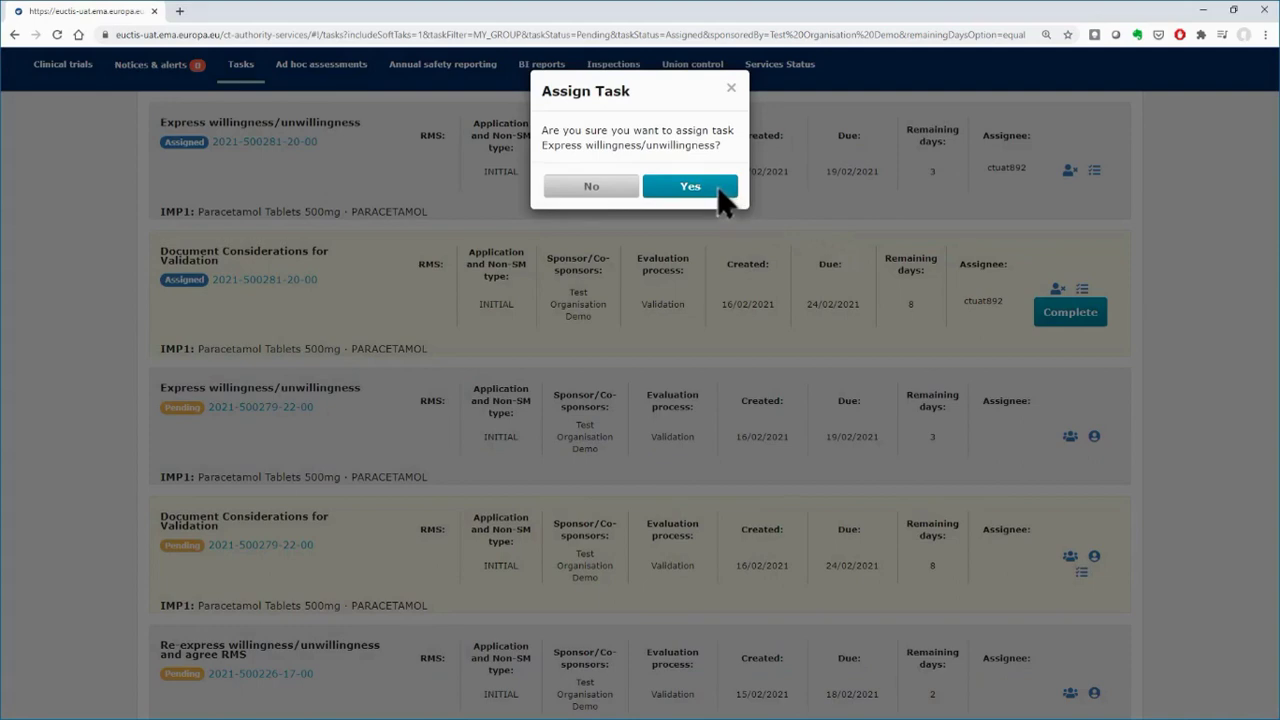
click(717, 185)
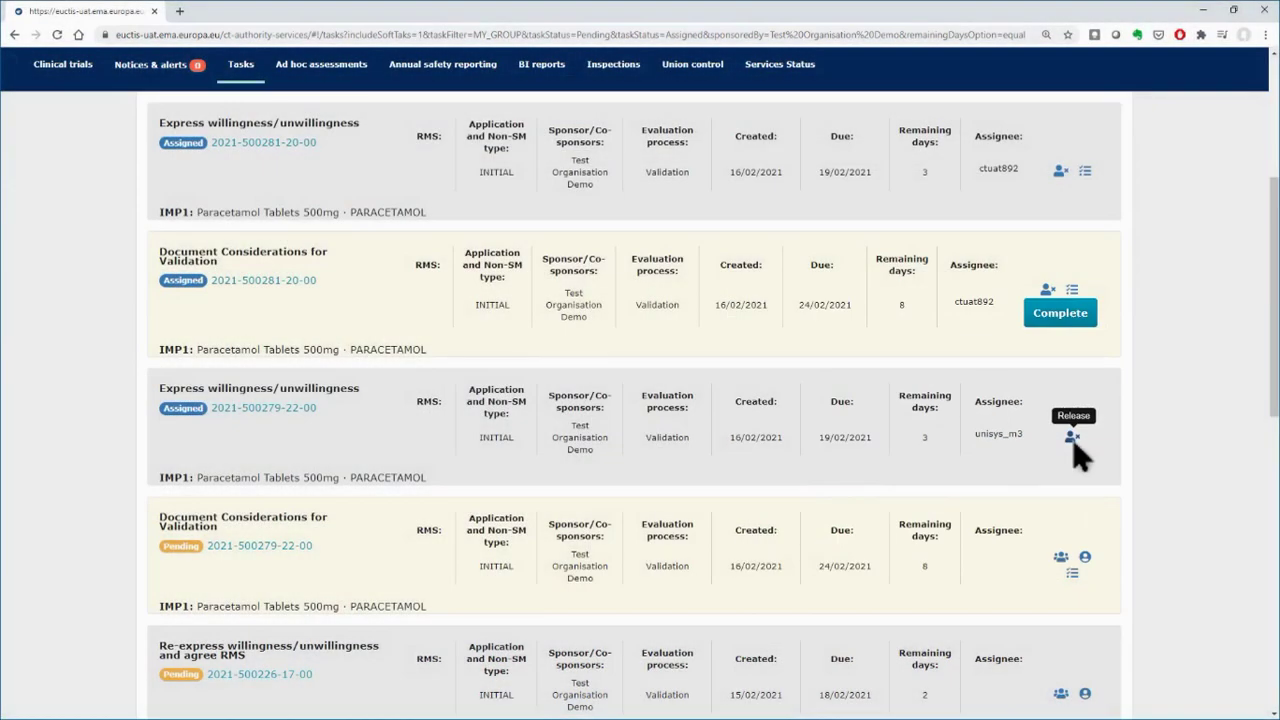
click(1072, 439)
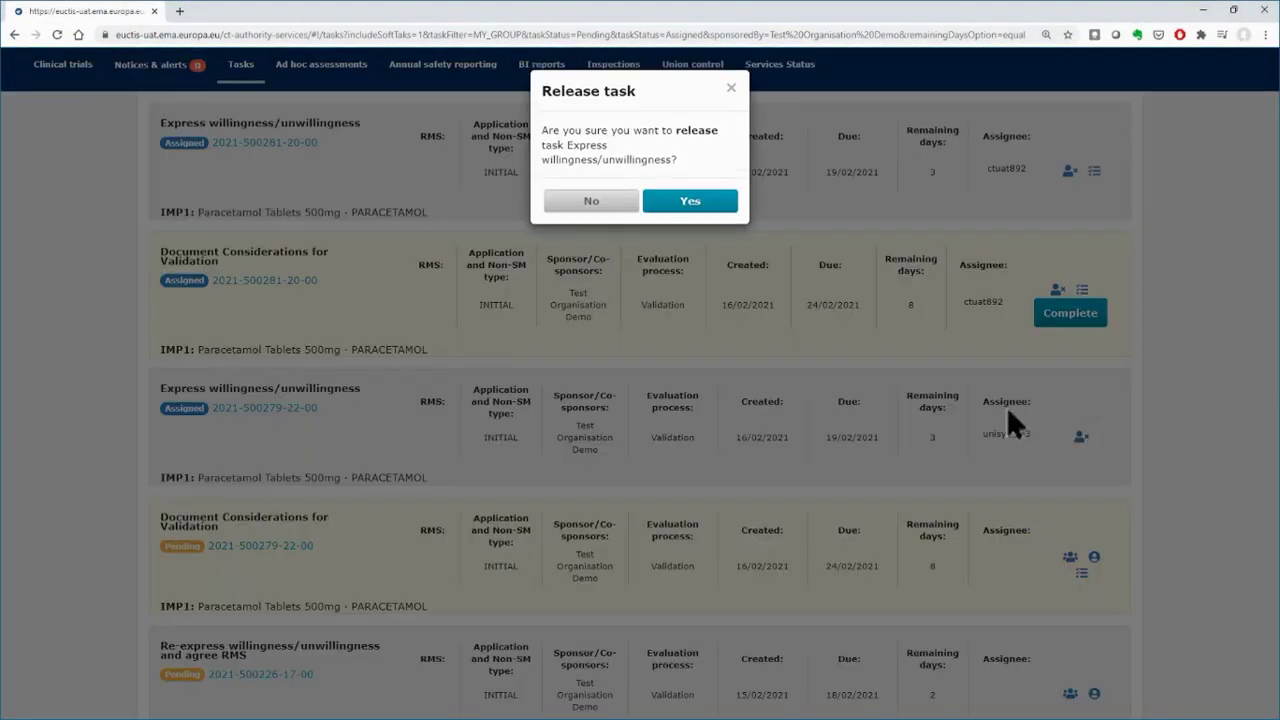
click(691, 203)
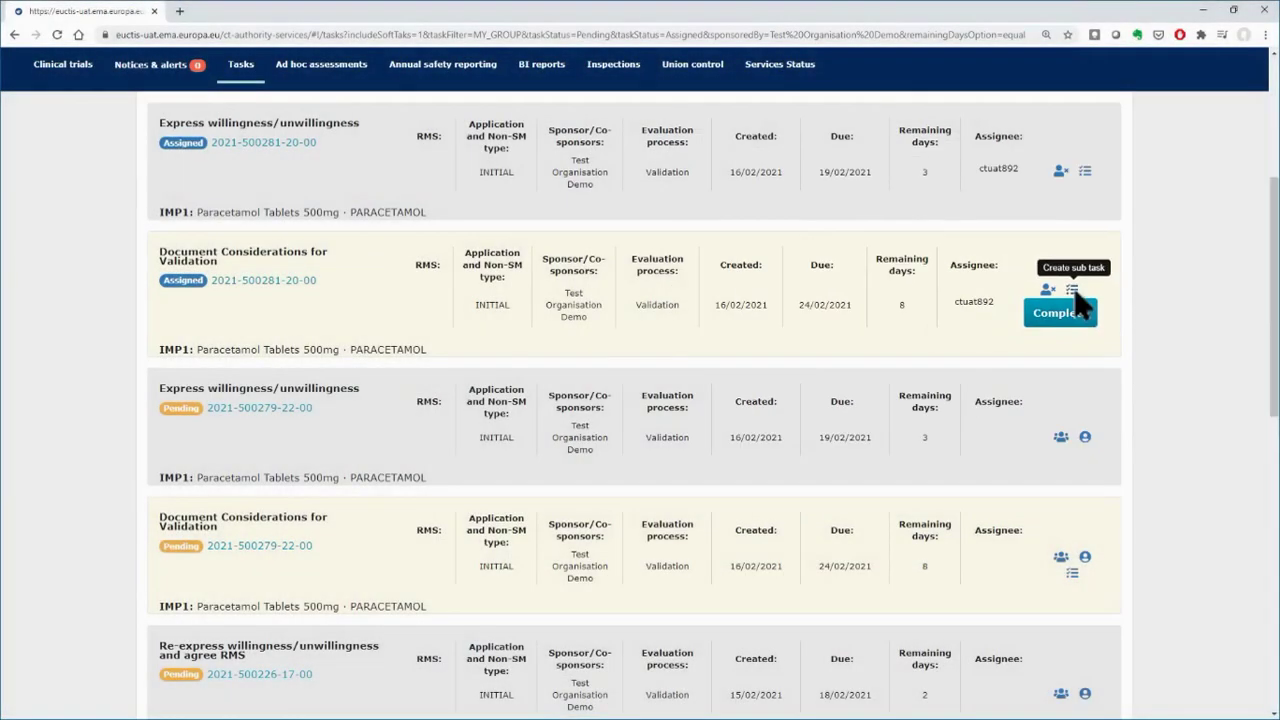
Create "Subtask 01" under the assigned Document Considerations for Validation task, with assignee unisys_m3, due date 21/02/2021 and description "Subtask for Test Demo - Training"
click(1074, 289)
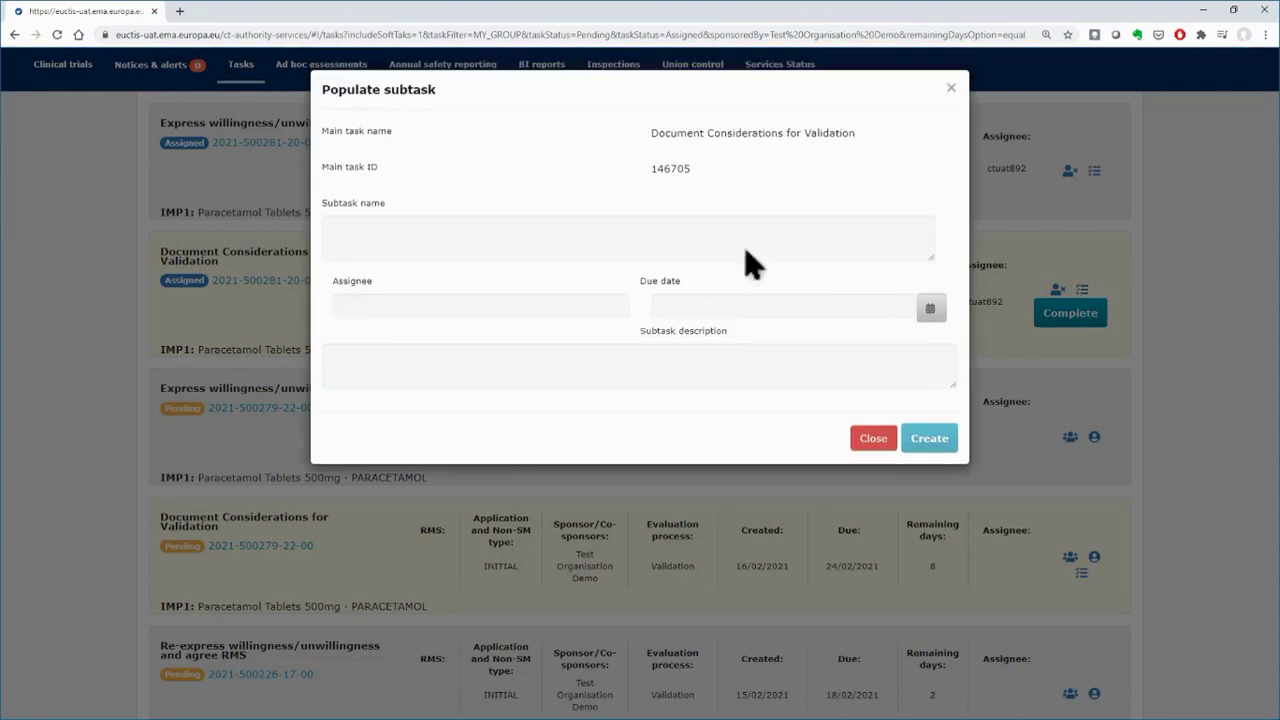
click(746, 262)
text(Subtask 01)
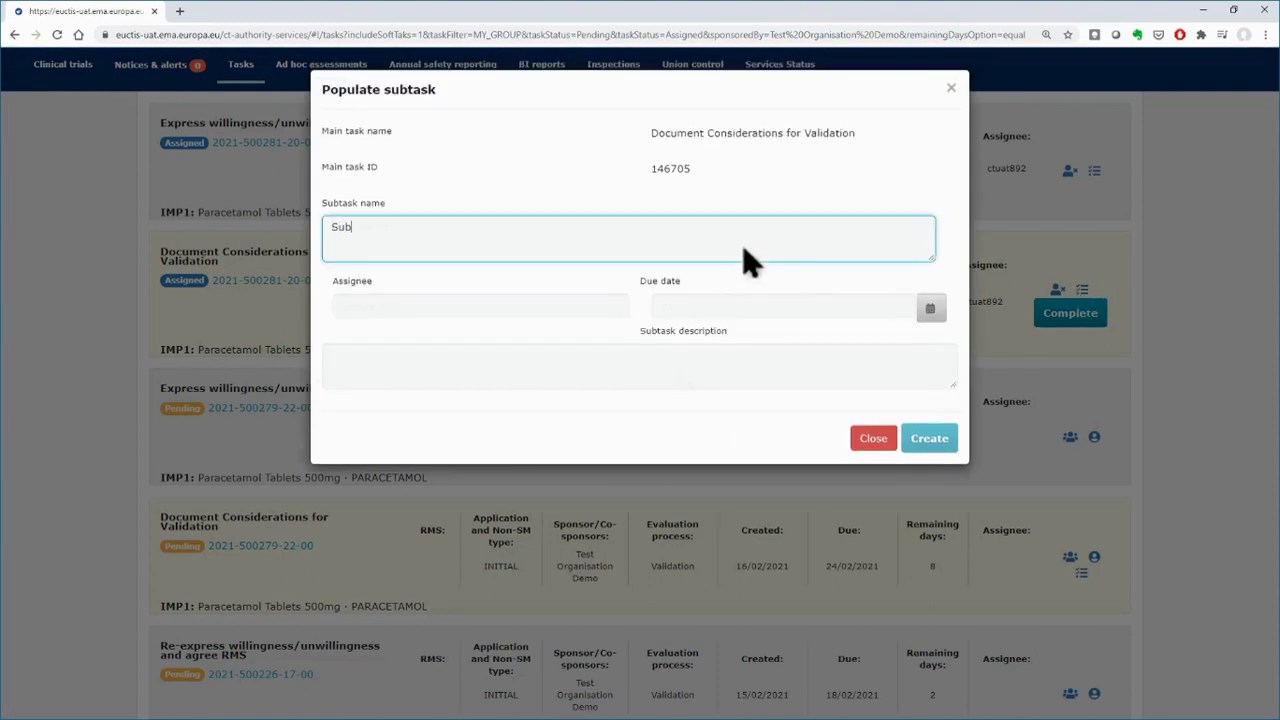
click(680, 385)
text(Su)
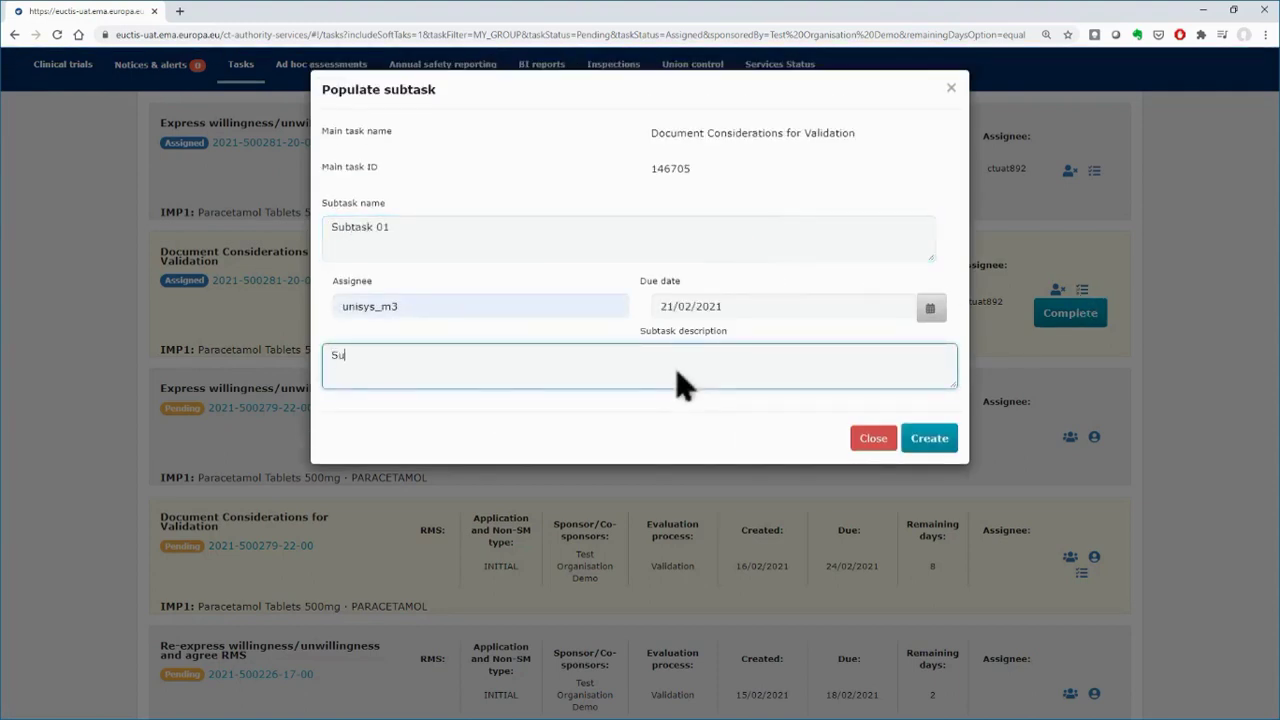
text(btask for d)
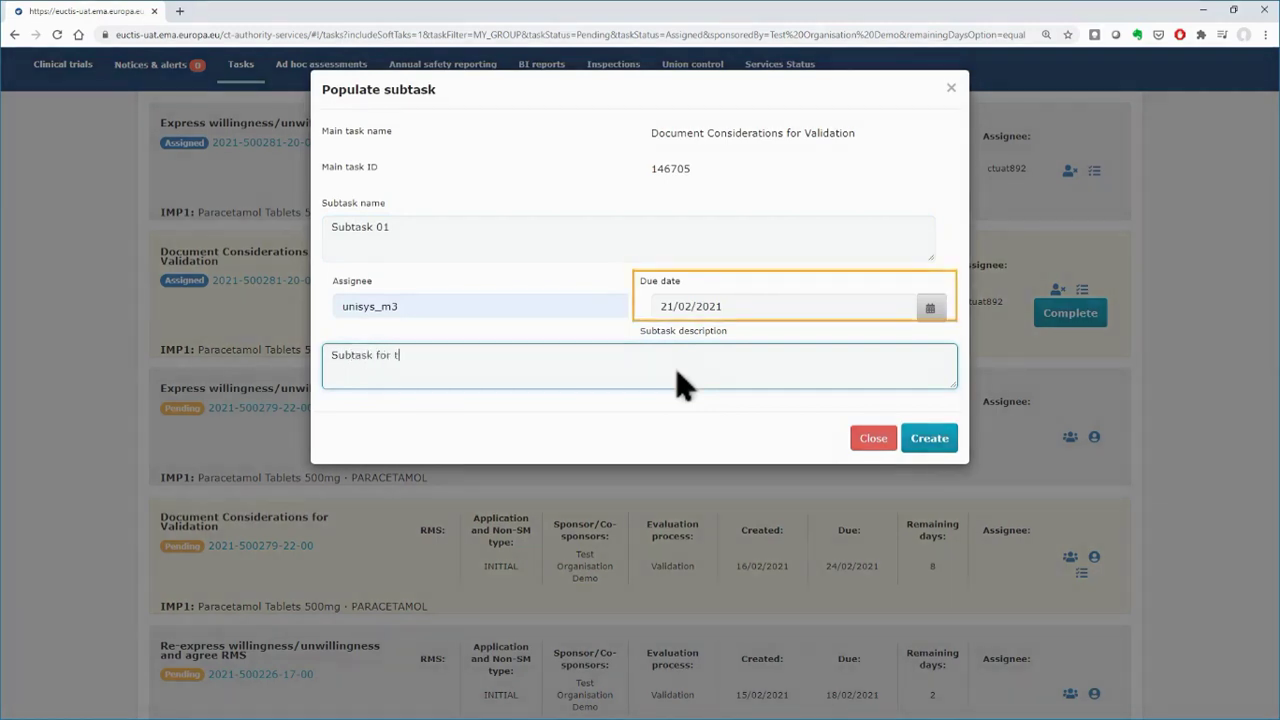
key(BackSpace)
text(Test Demo - Training)
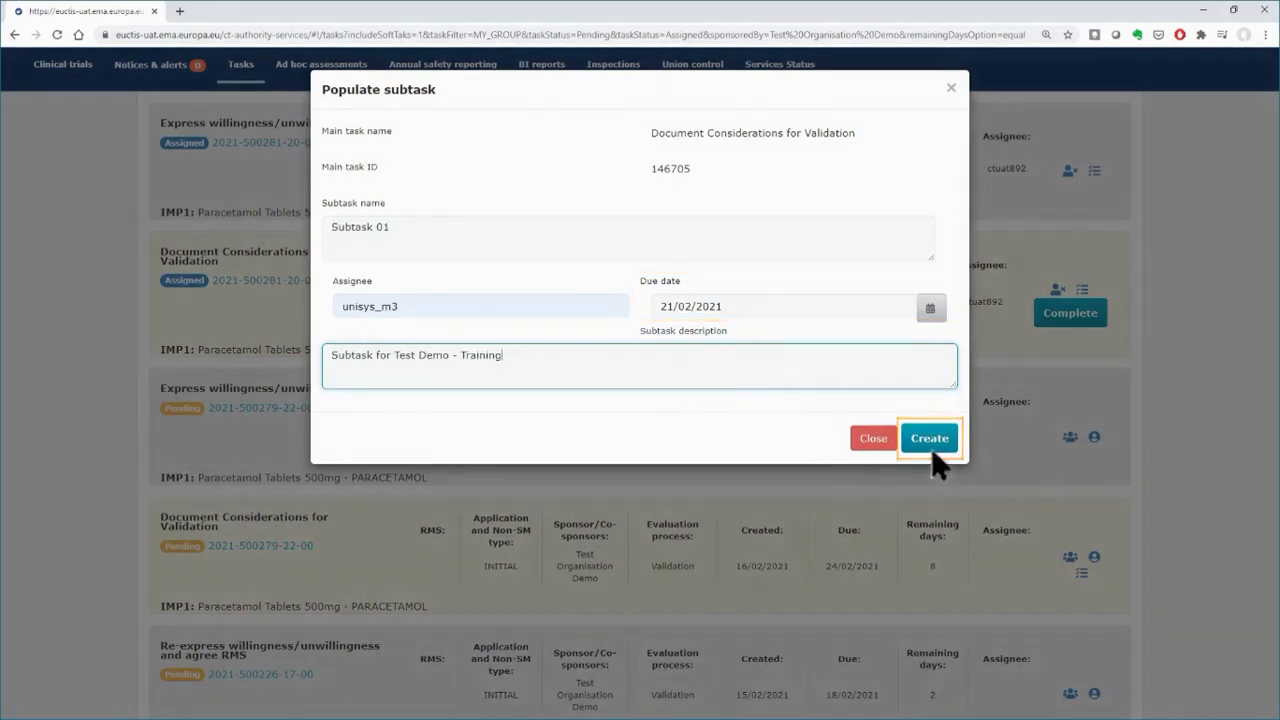
click(933, 449)
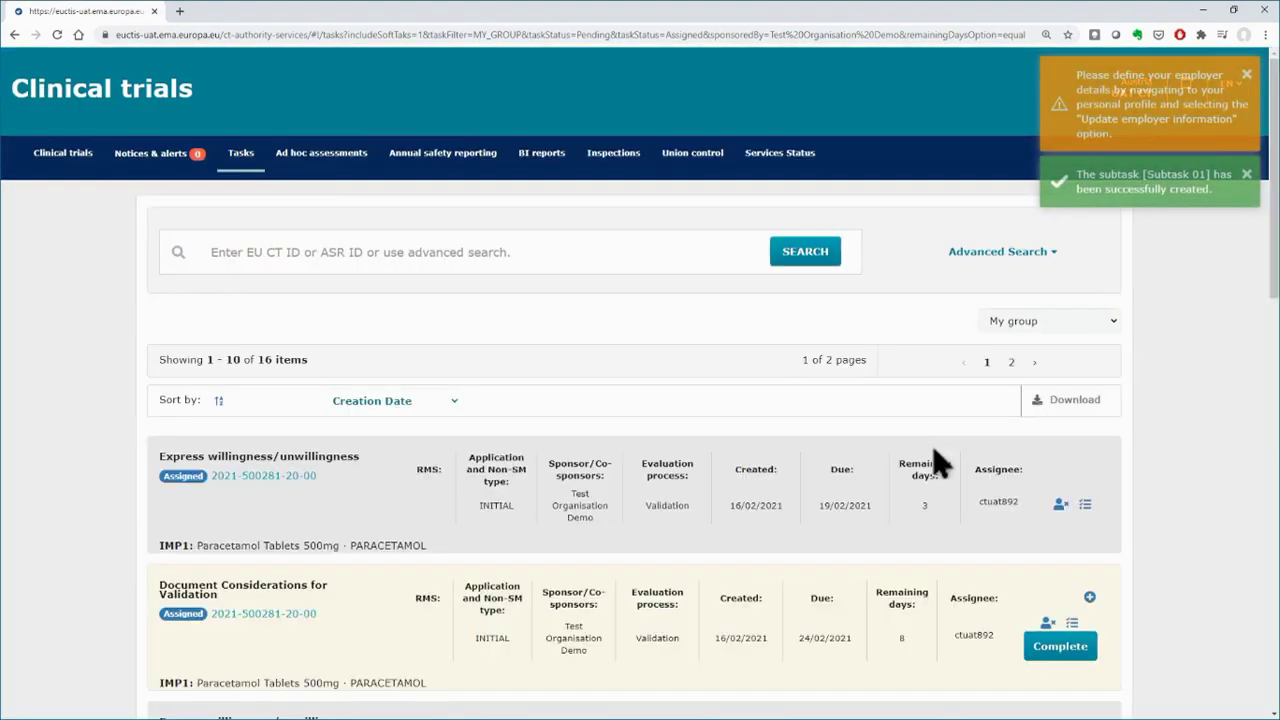
scroll(1200, 443, down, 3)
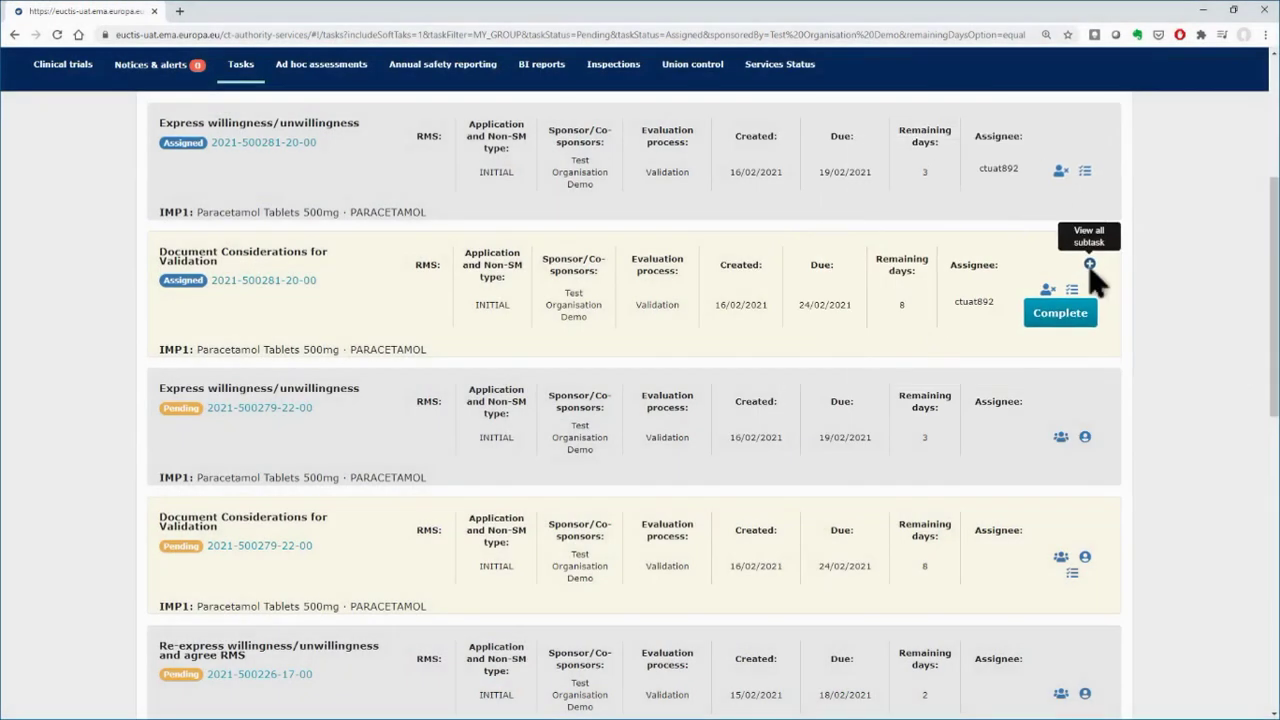
click(1090, 265)
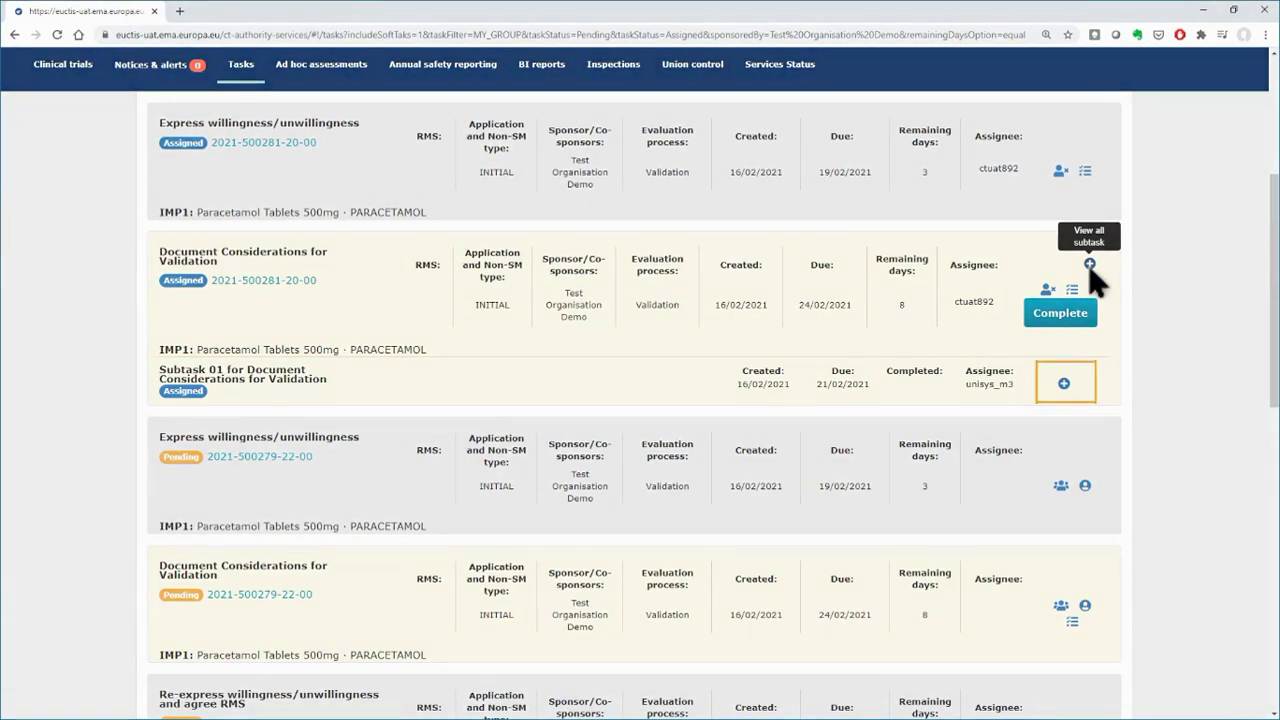
click(1064, 384)
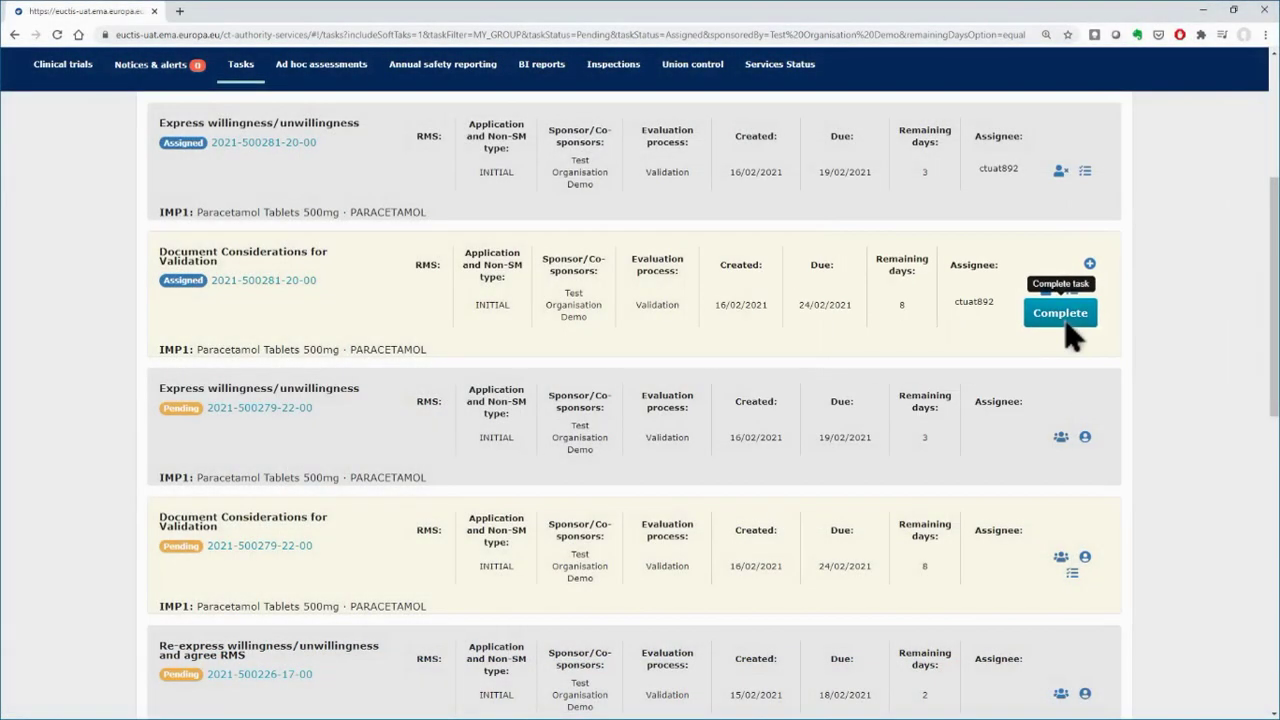
click(1062, 314)
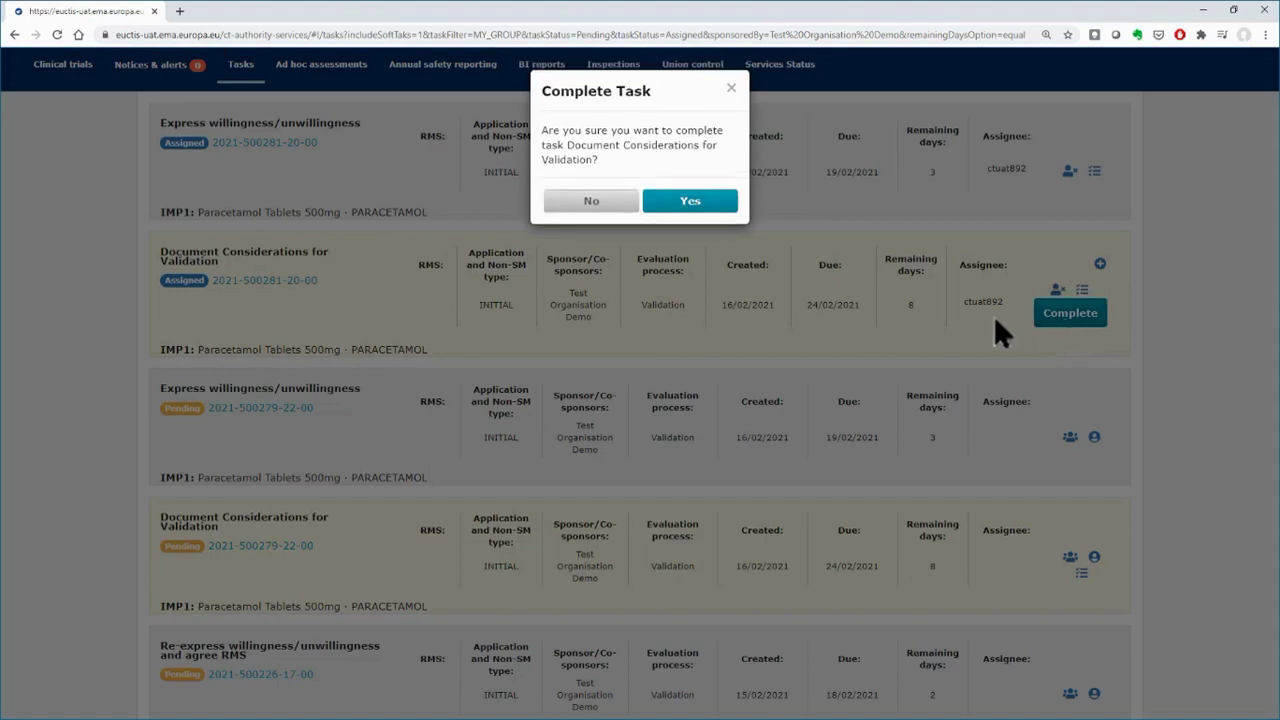
click(708, 212)
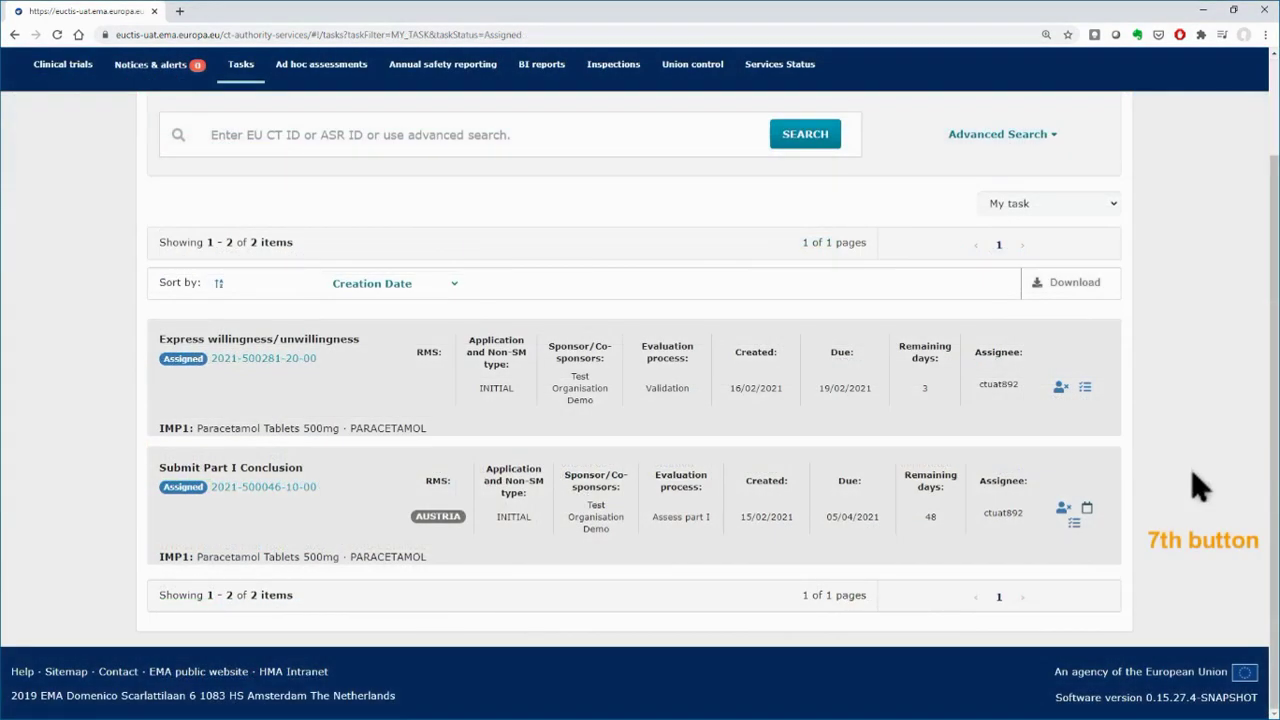
click(1088, 510)
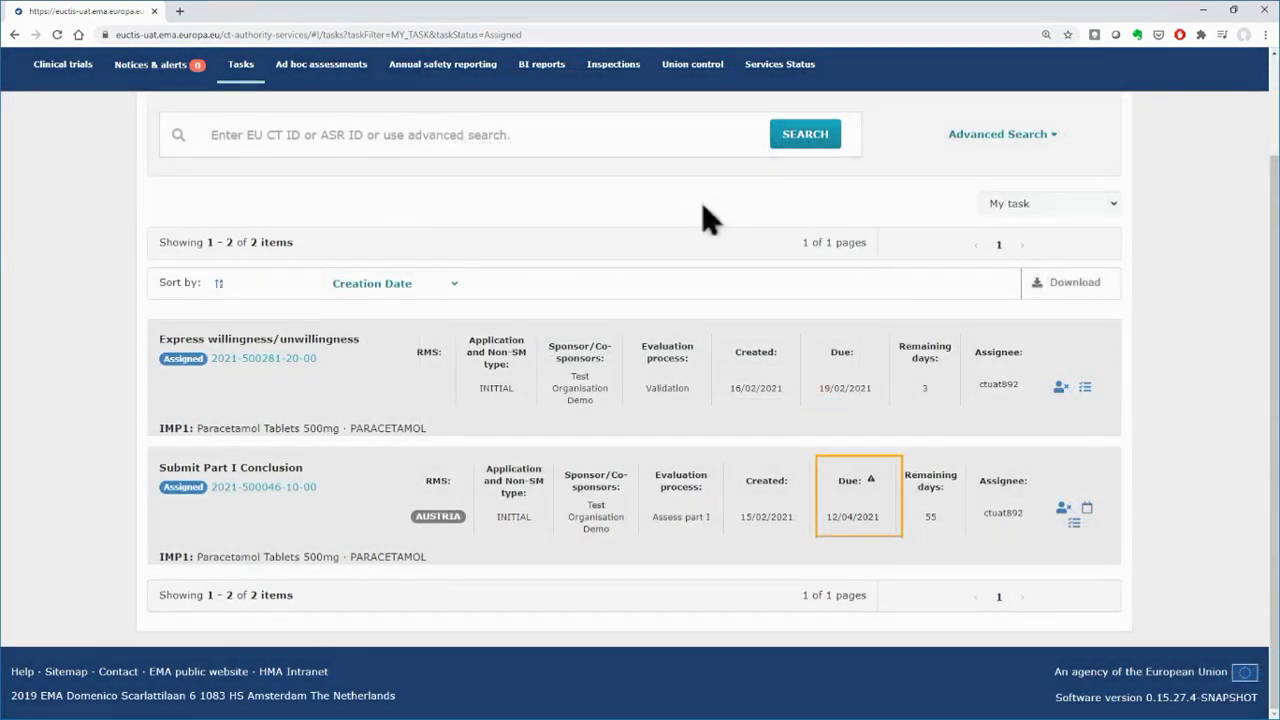
mouse_move(871, 484)
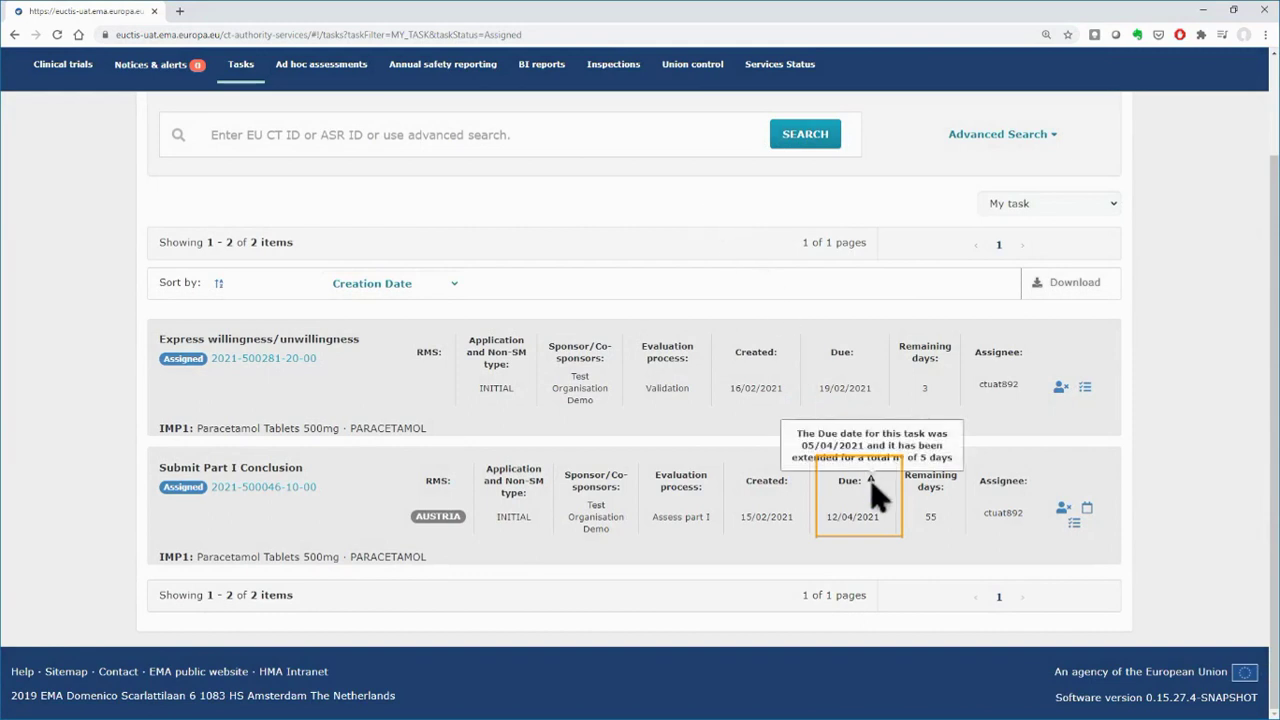